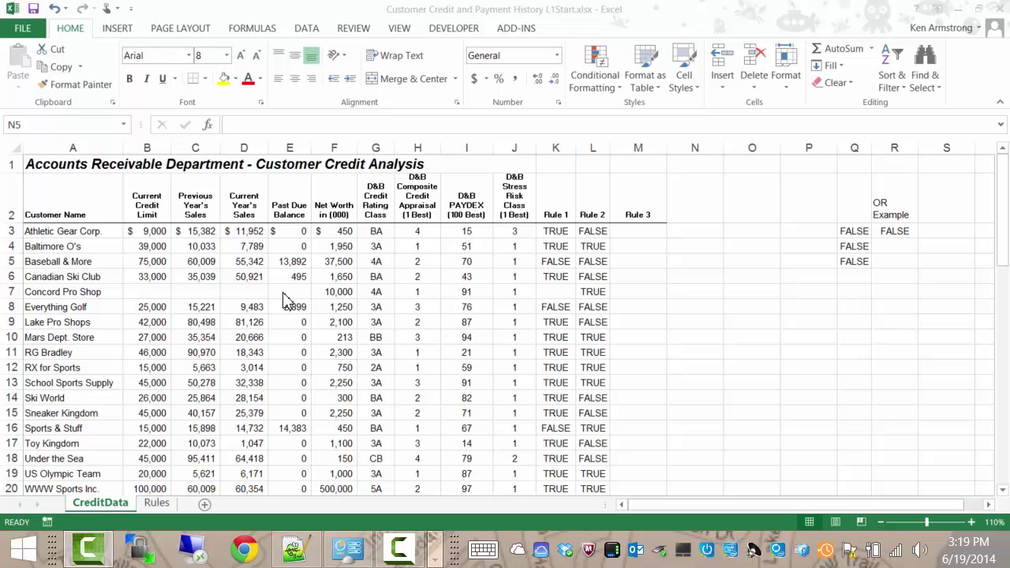
Step: Review Rule #3's requirements on the Rules sheet: composite appraisal, PAYDEX over 70, stress class
left_click(634, 203)
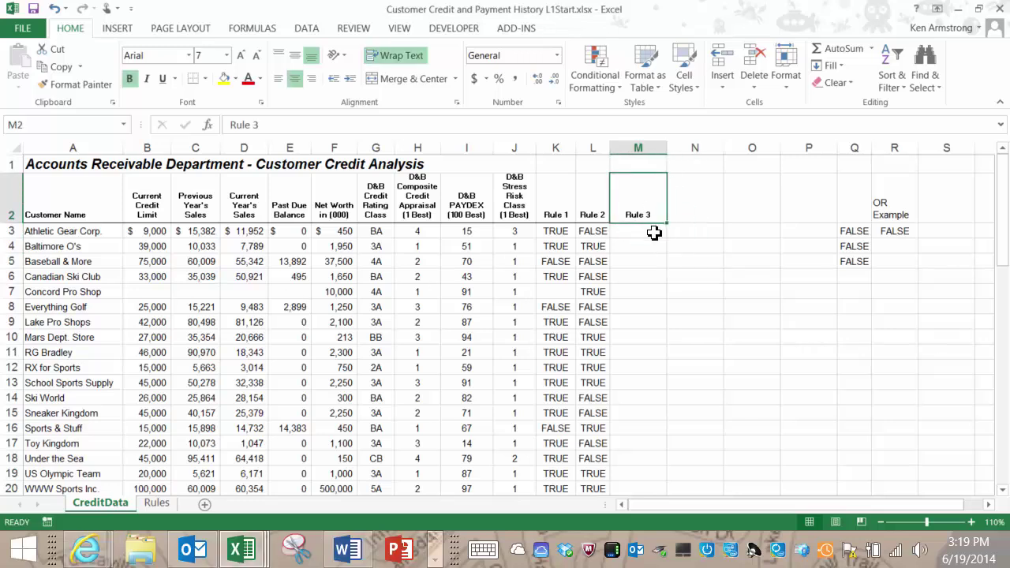
left_click(160, 501)
left_click(142, 339)
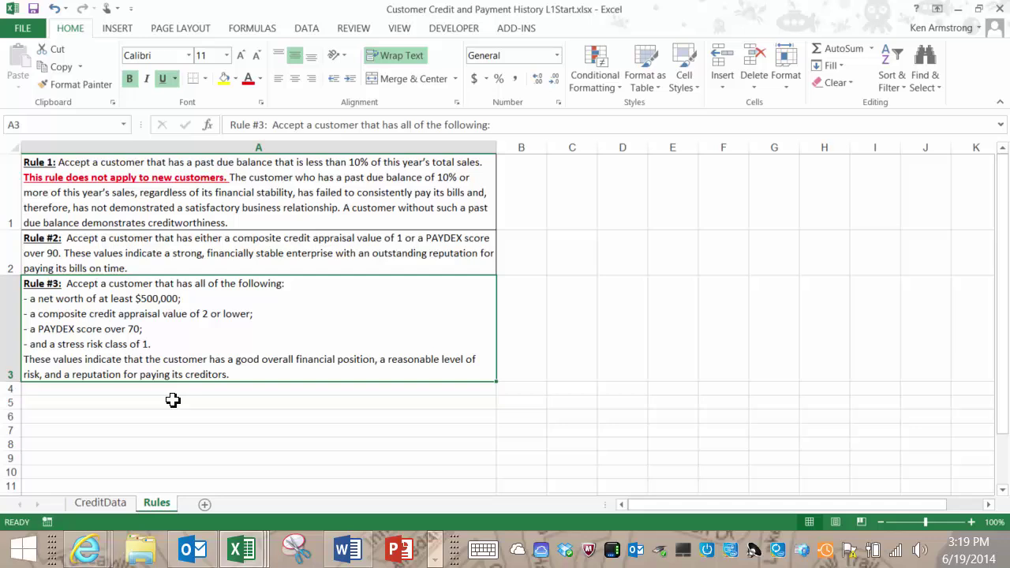
double_click(261, 315)
left_click_drag(266, 316, 28, 318)
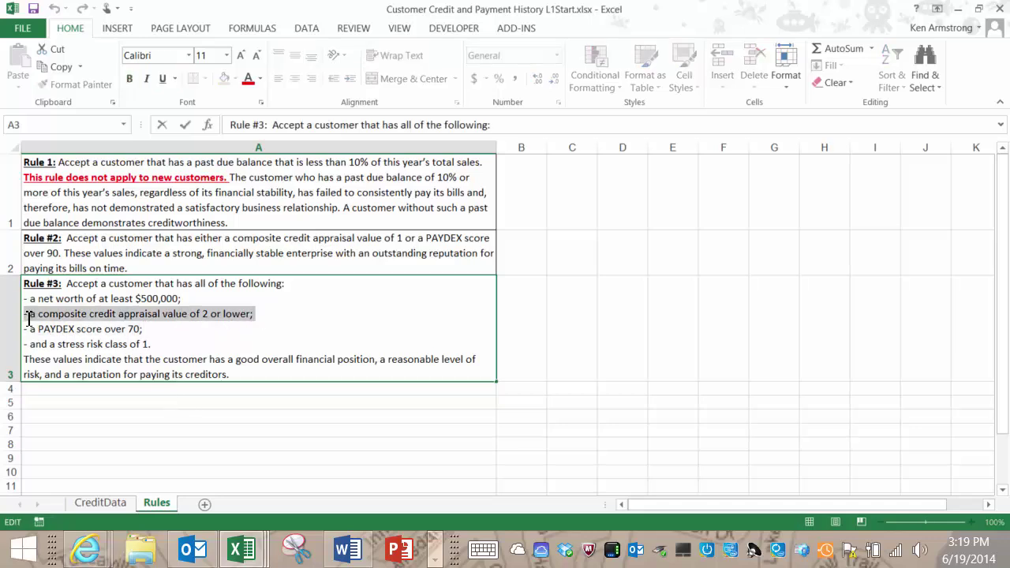
left_click(173, 332)
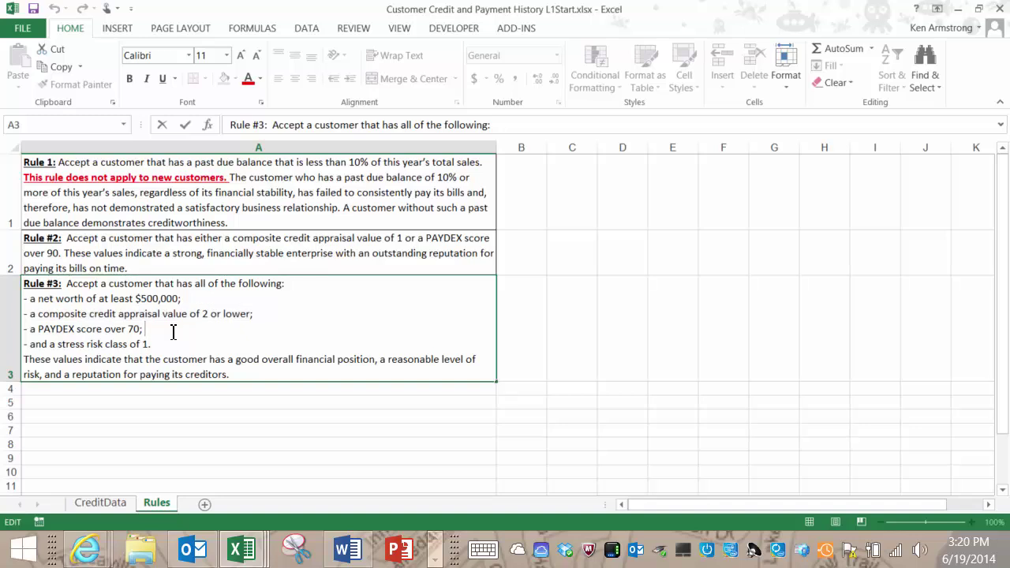
left_click_drag(172, 332, 27, 328)
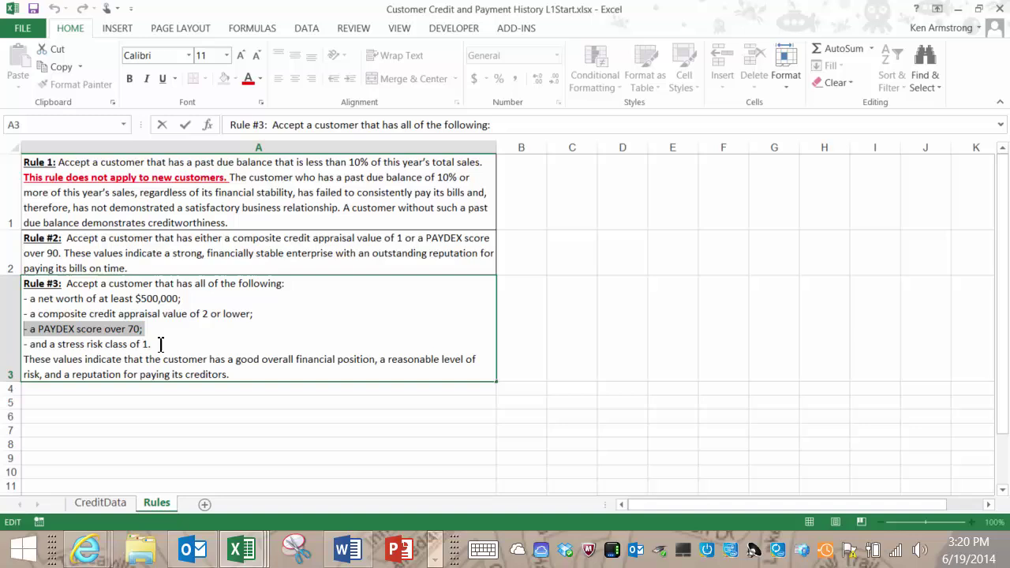
left_click_drag(161, 343, 20, 345)
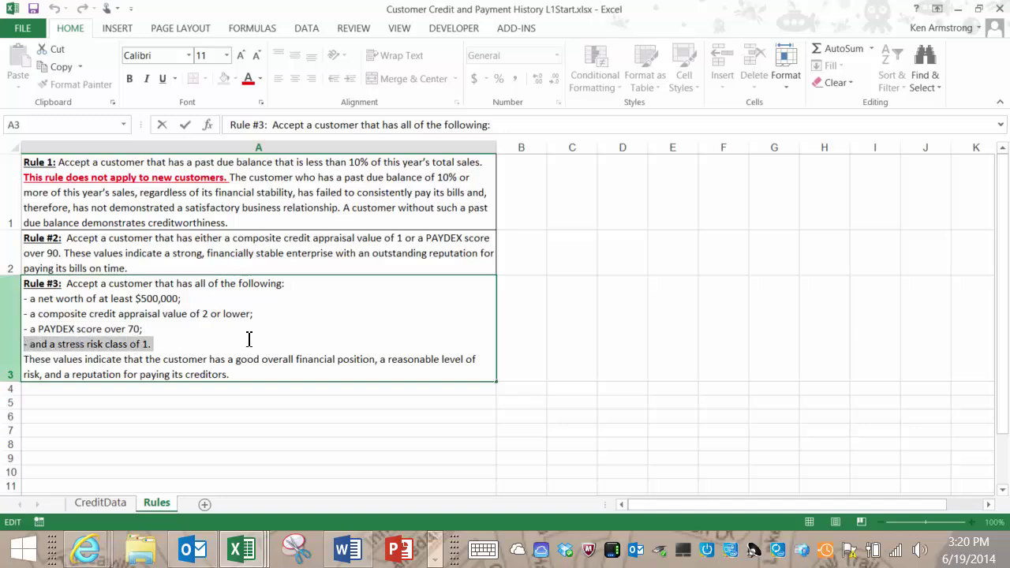
Step: Back on CreditData, set the OR example's test value Q4 to TRUE
left_click(106, 506)
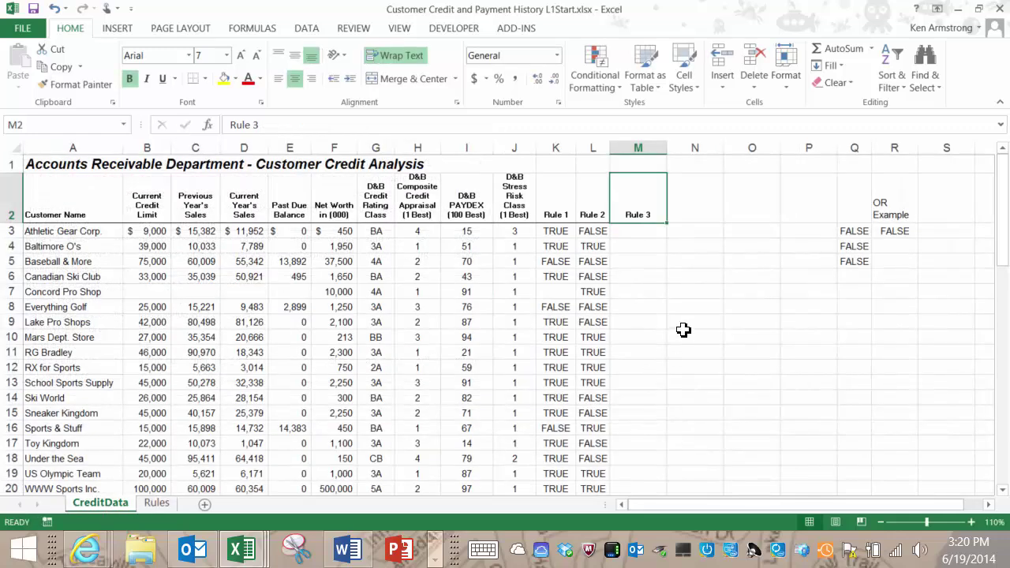
left_click(651, 309)
left_click(644, 208)
left_click(638, 232)
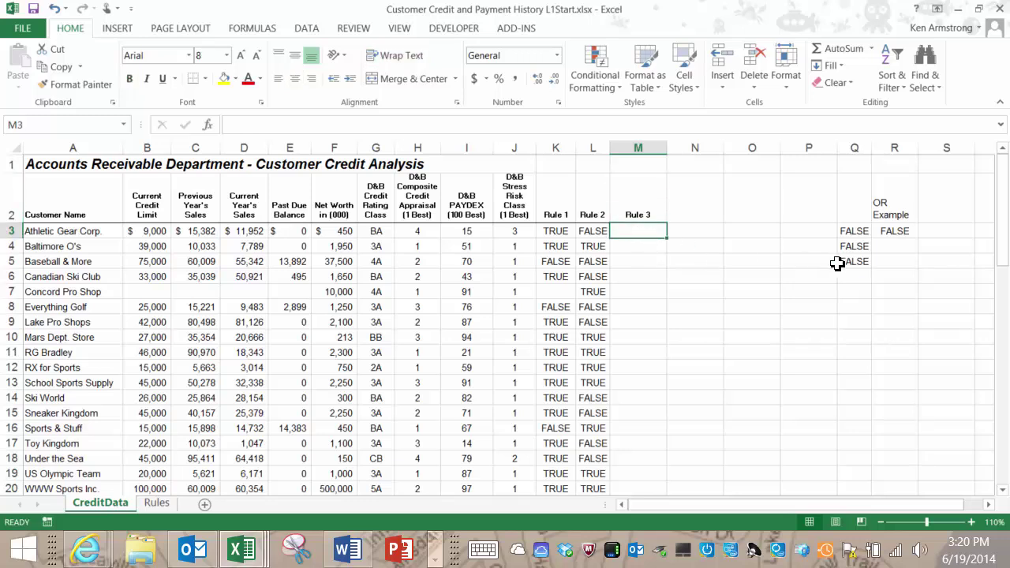
left_click(903, 233)
left_click(857, 247)
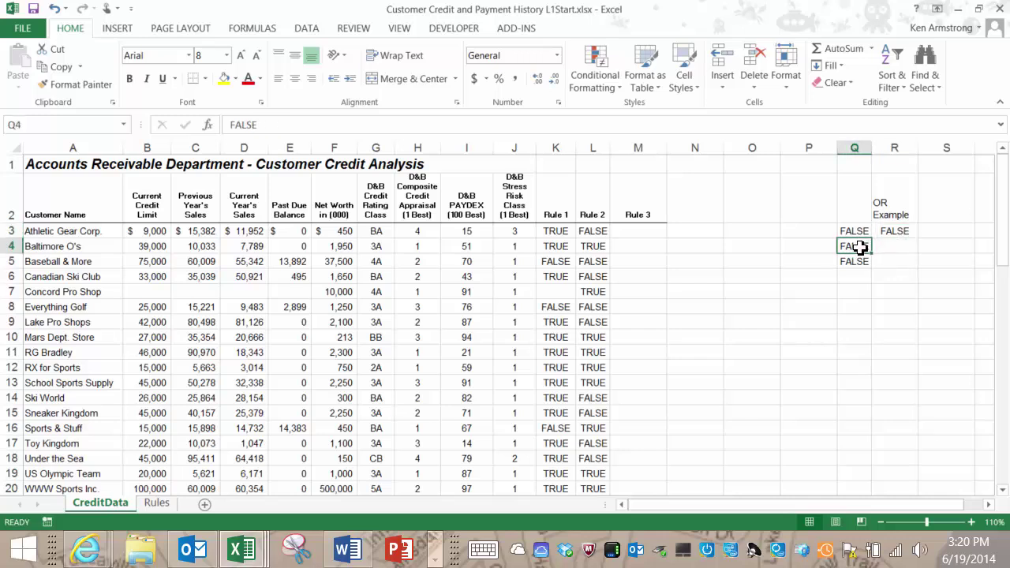
type("true")
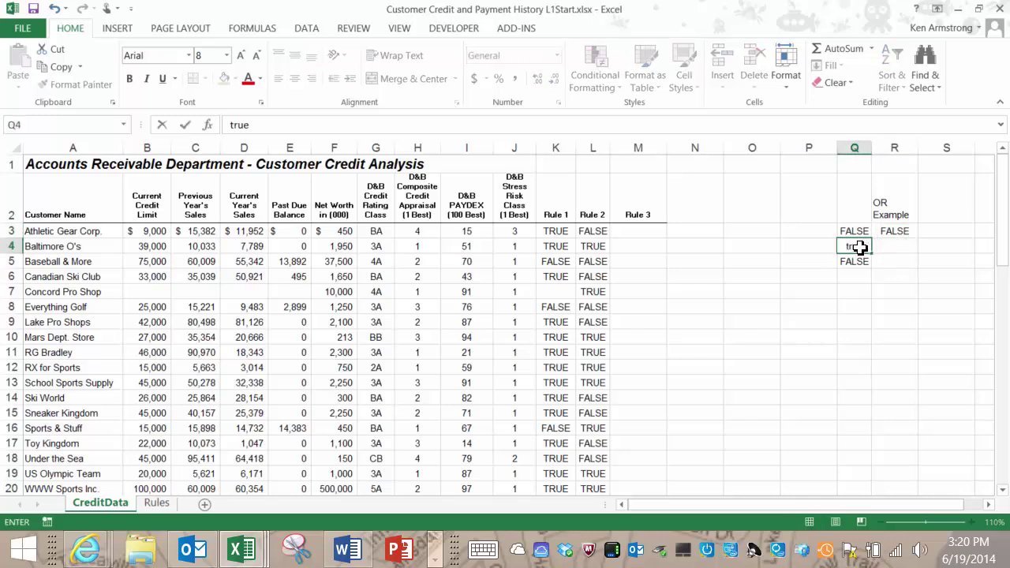
key("Return")
left_click(859, 247)
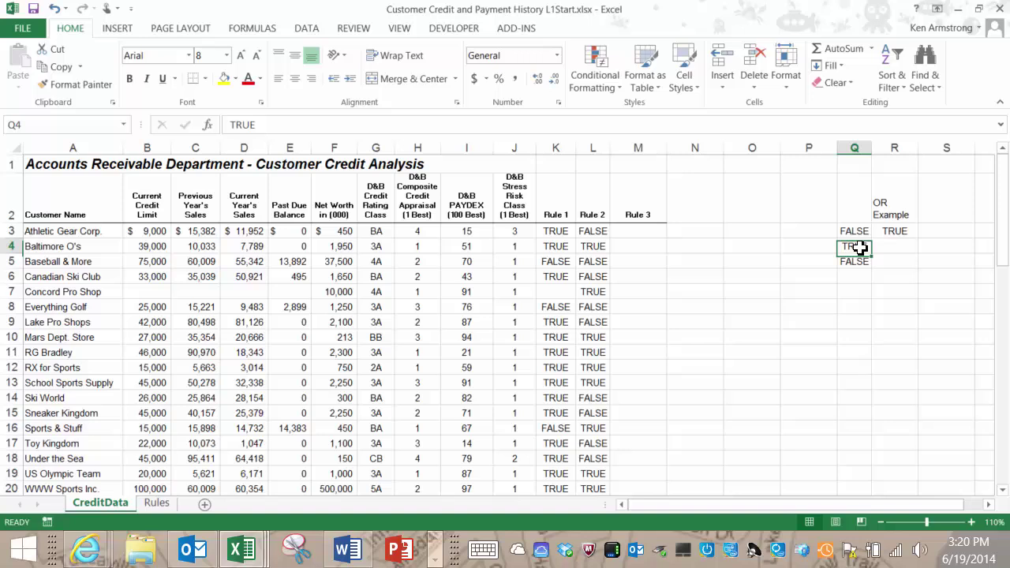
Step: Enter the heading 'AND Example' in S2
key("Up")
key("Right")
key("Up")
key("Right")
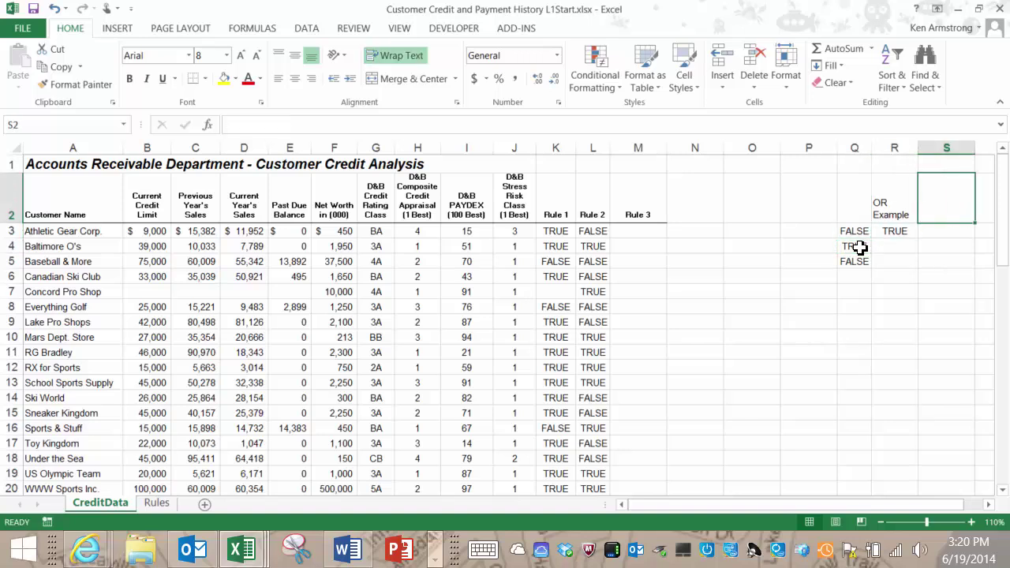
type("AND")
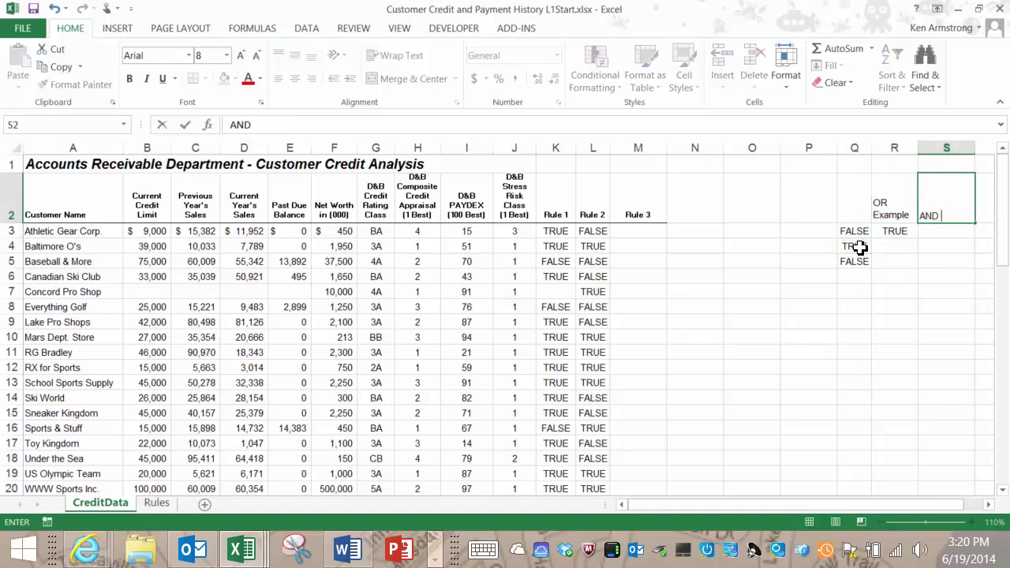
type(" Example")
key("Return")
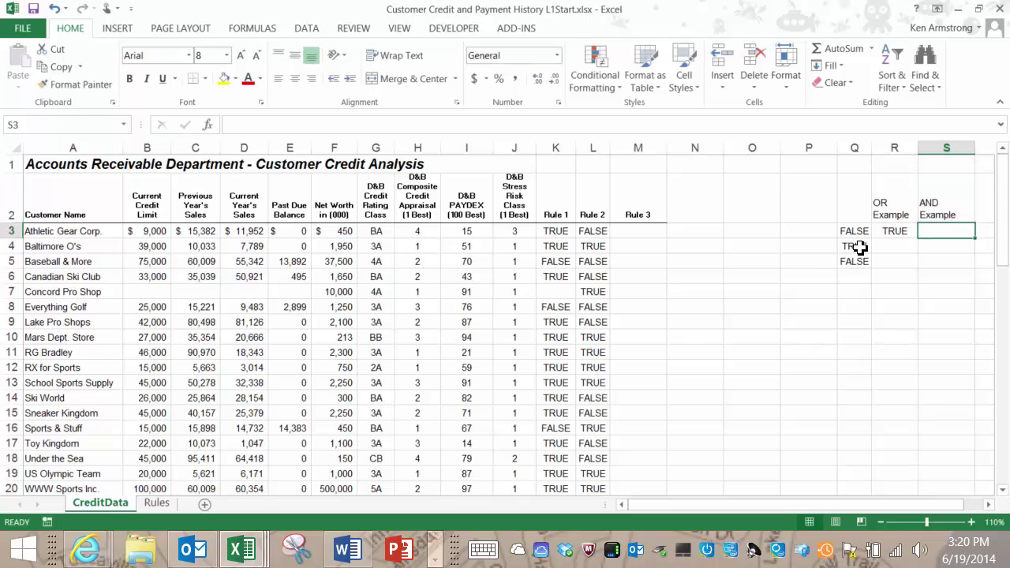
Step: Enter the formula =AND(Q3:Q5) in S3
key("Left")
key("Right")
type("=and")
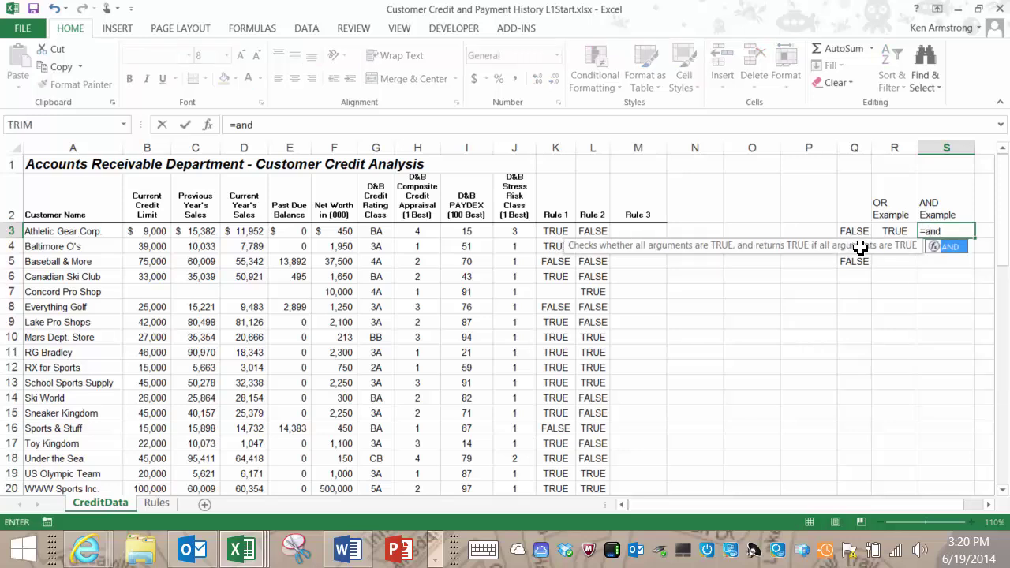
type("(")
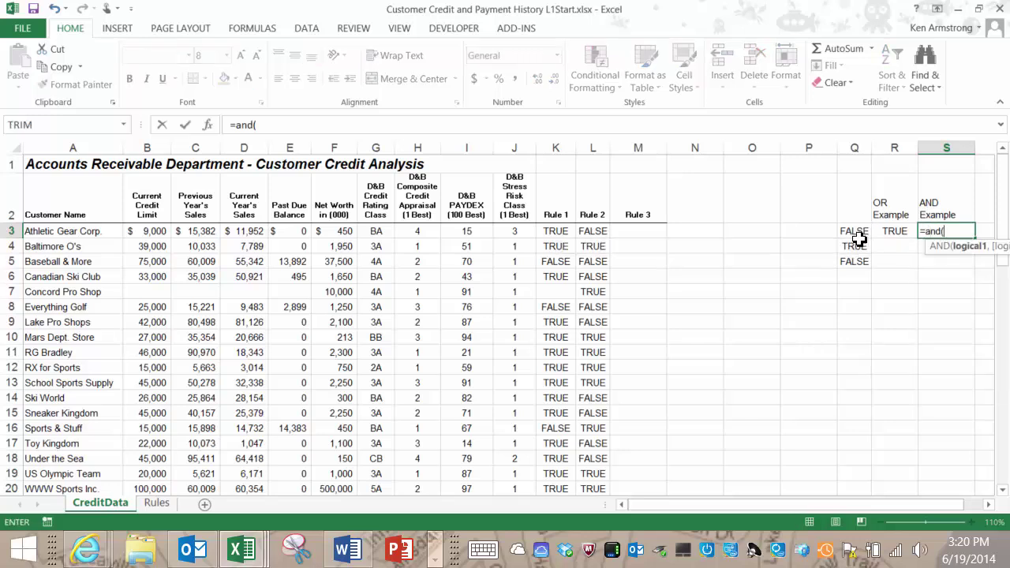
left_click_drag(859, 239, 866, 259)
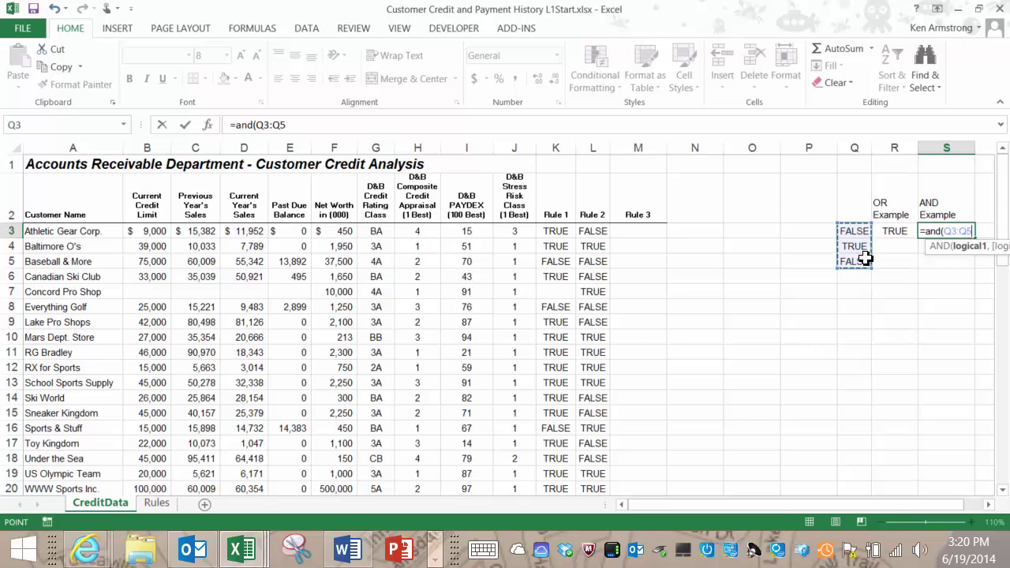
type(")")
key("Return")
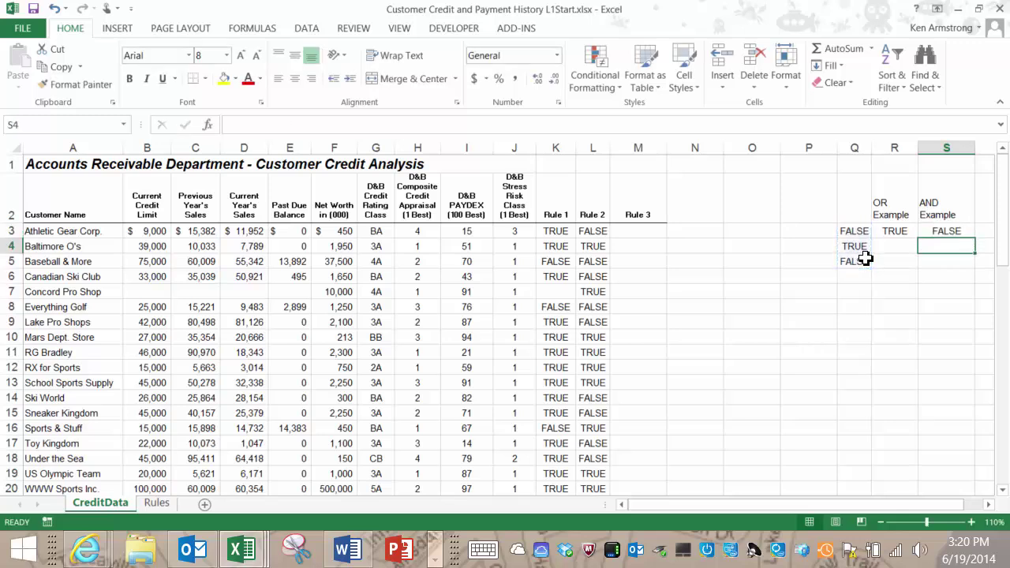
Step: Set test values Q3 and Q5 to TRUE so both examples return TRUE
key("Up")
key("Left")
key("Left")
type("true")
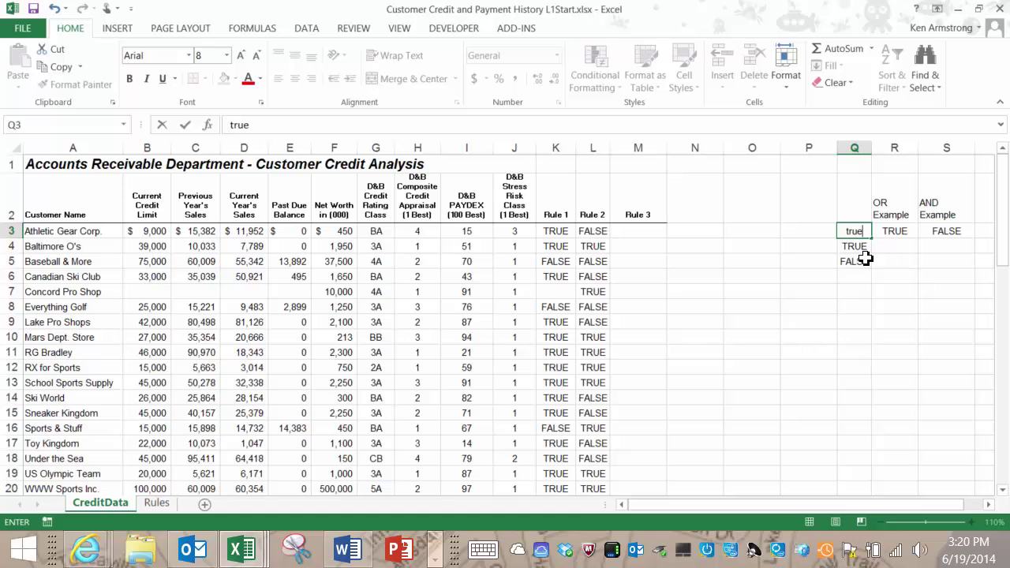
key("Return")
key("Return")
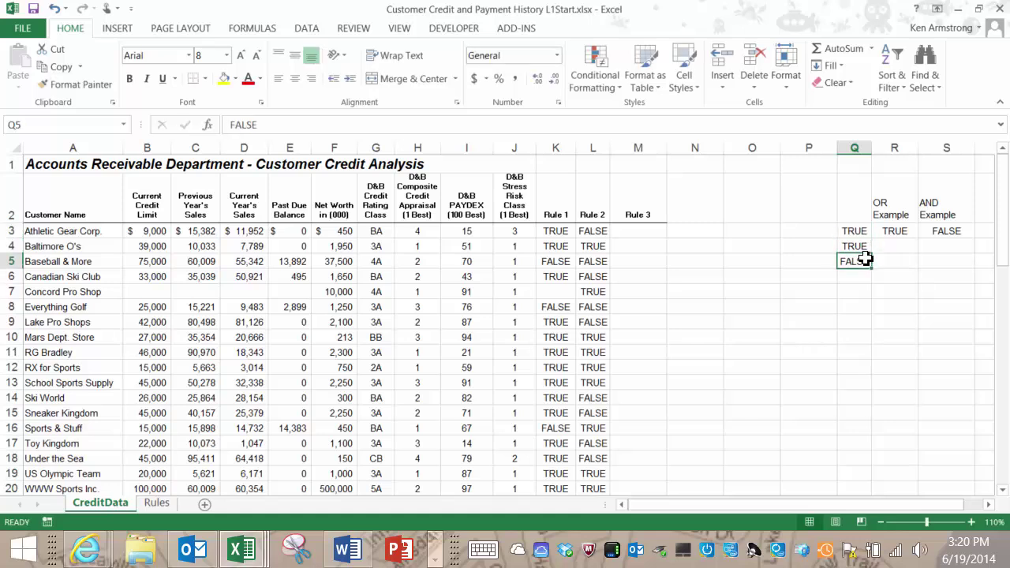
type("true")
key("Return")
key("Up")
key("Up")
key("Up")
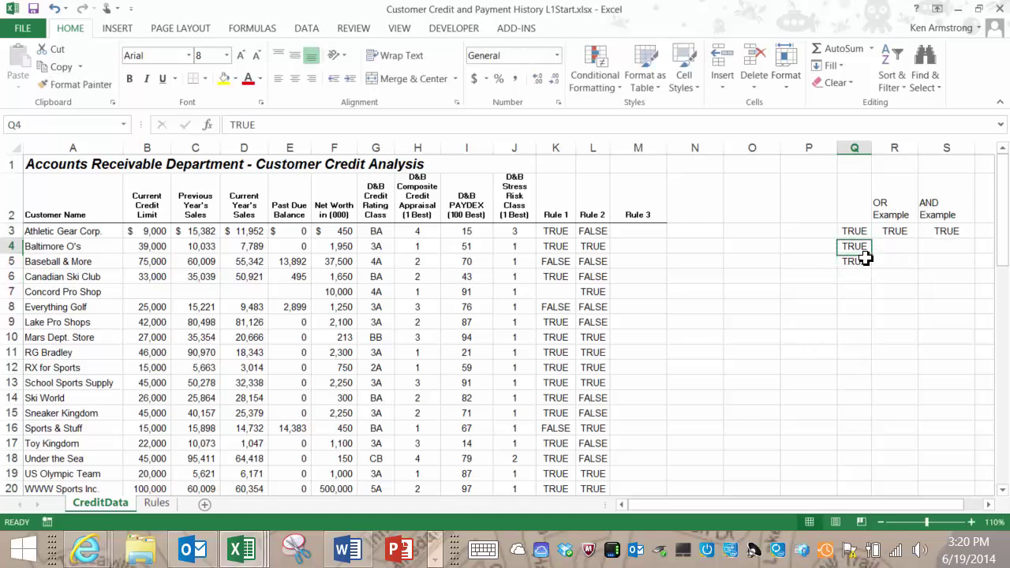
key("Left")
key("Left")
key("Left")
key("Left")
Step: In M3, start the Rule 3 formula as =and(F3>=500000 for net worth
type("=")
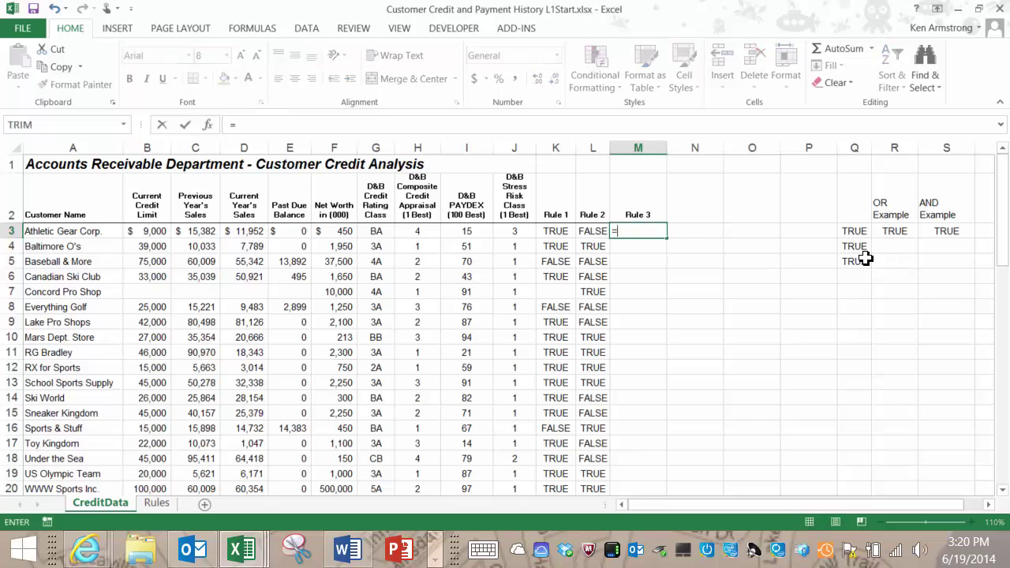
type("and(")
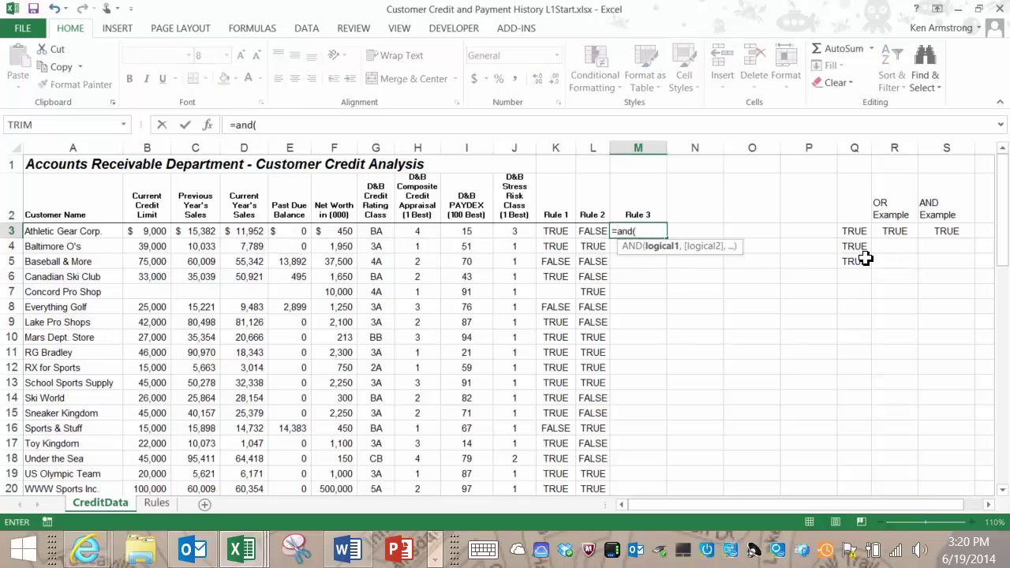
key("BackSpace")
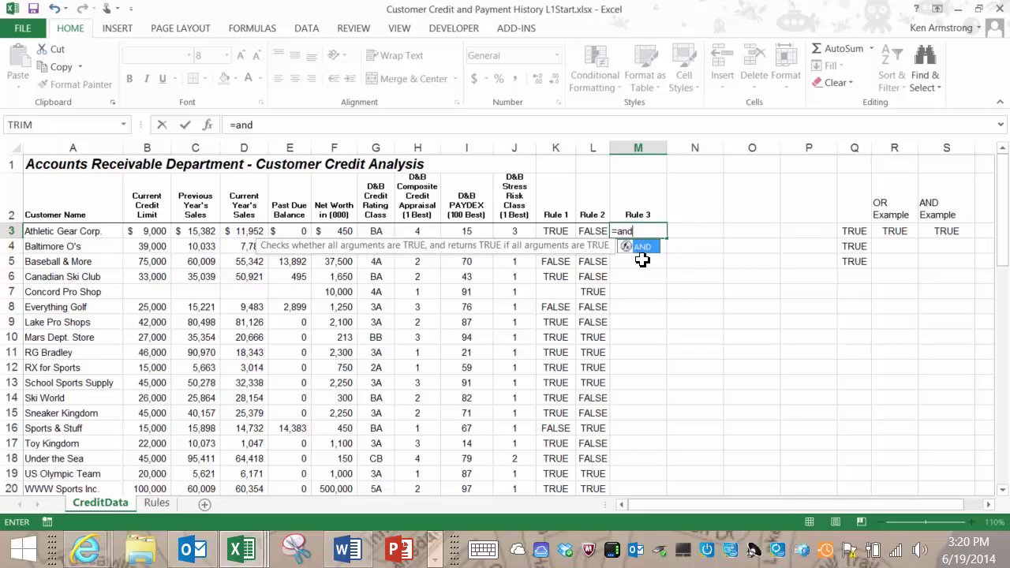
type("(")
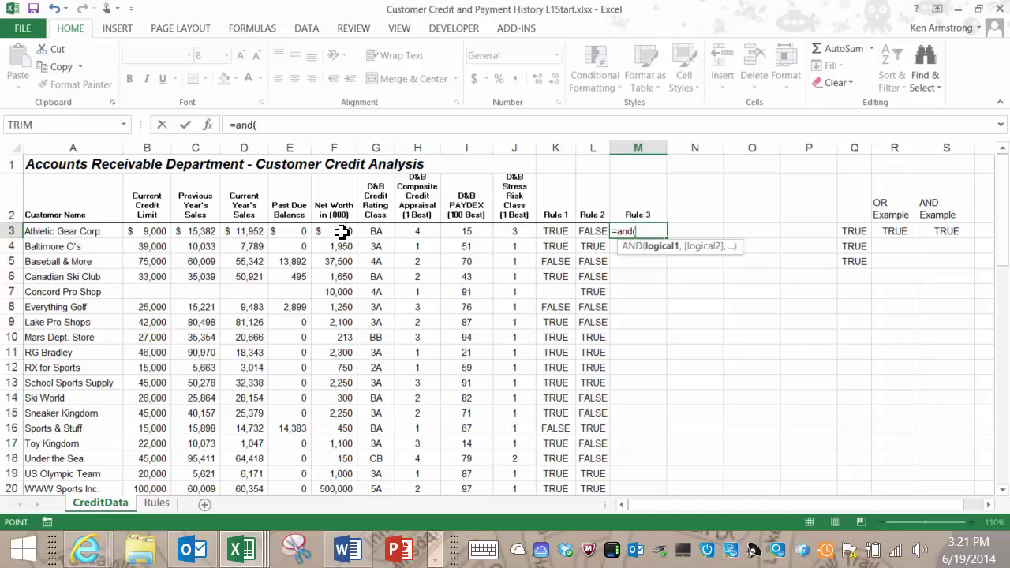
left_click(342, 231)
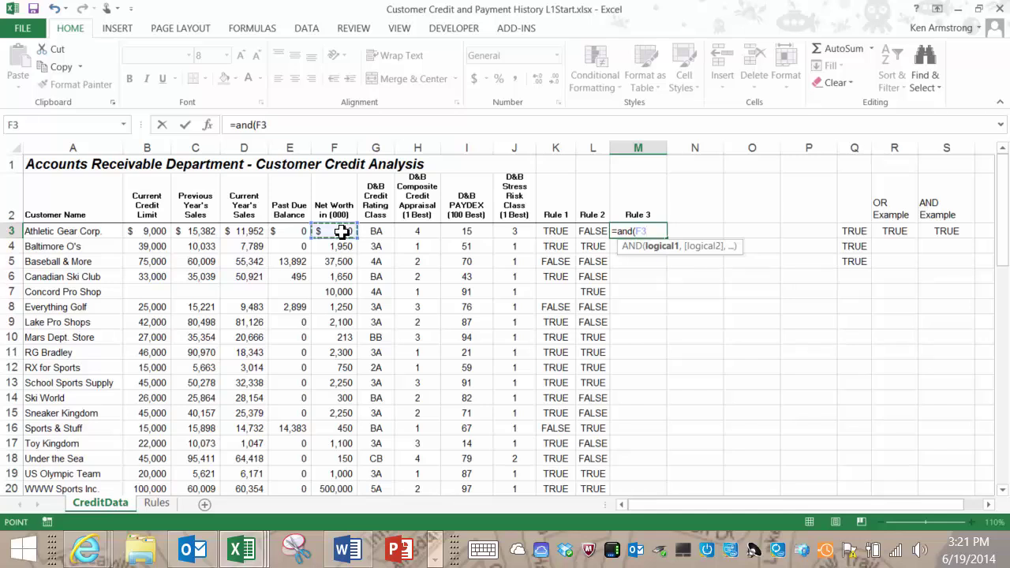
type(">=50000")
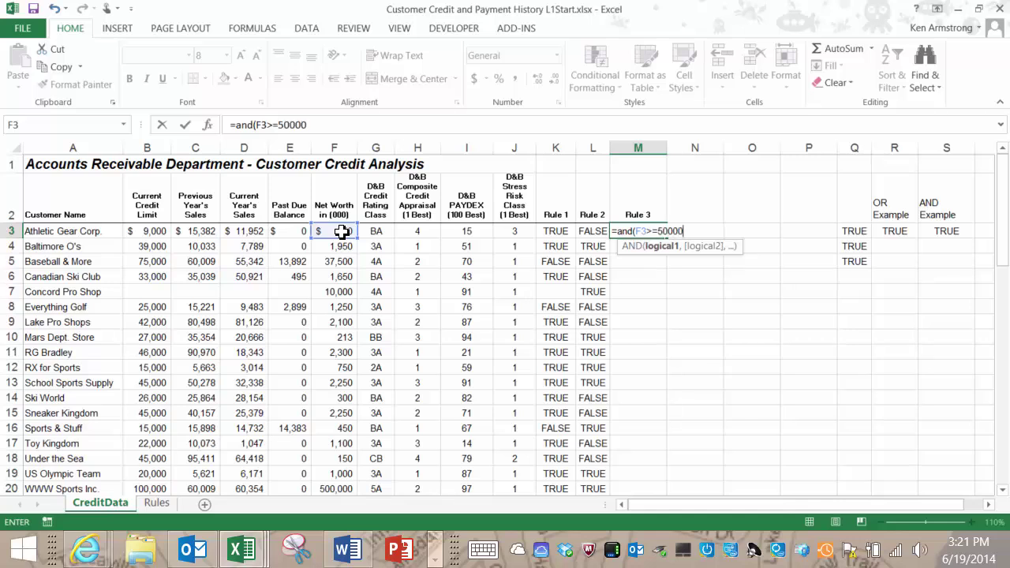
type("0")
Step: Change the net-worth test to 1000*F3>=500000 and add a comma for the next condition
left_click(258, 126)
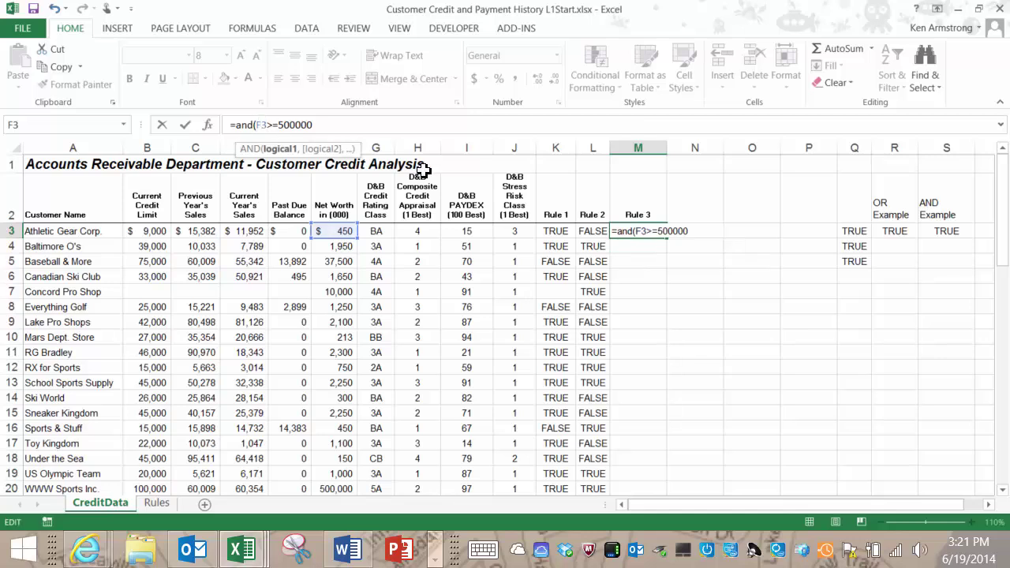
type("1000")
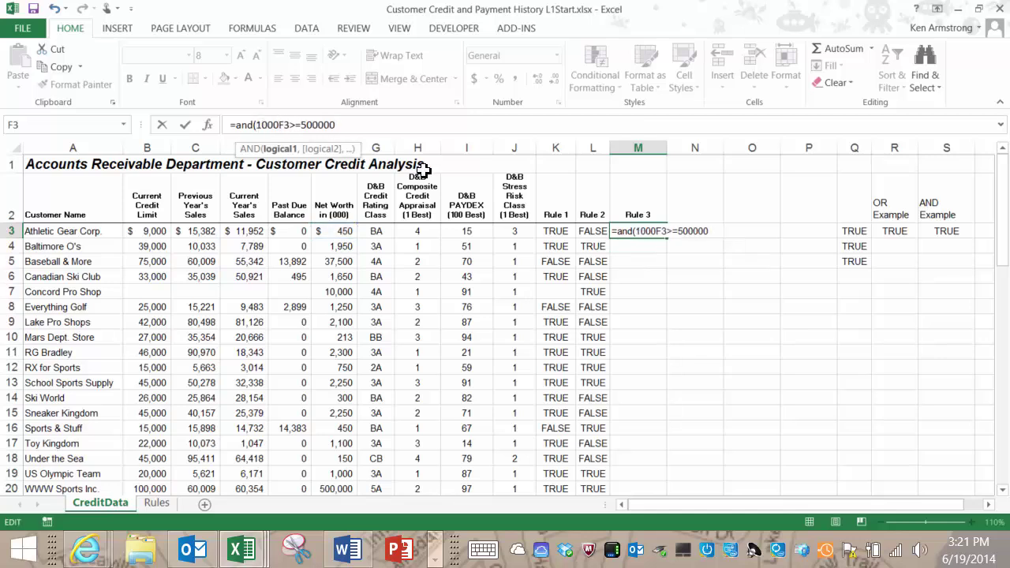
type("*")
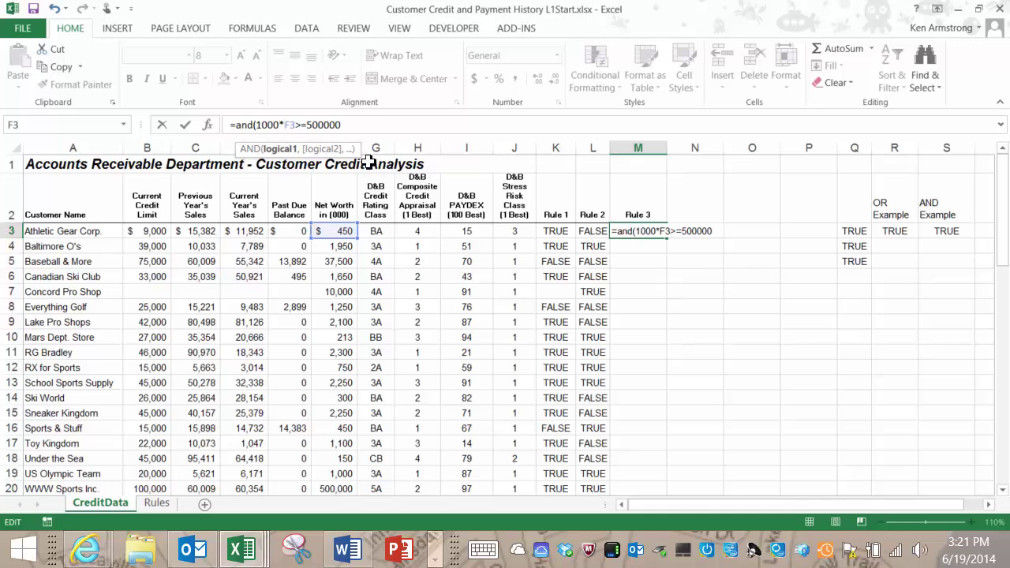
left_click(349, 127)
type(",")
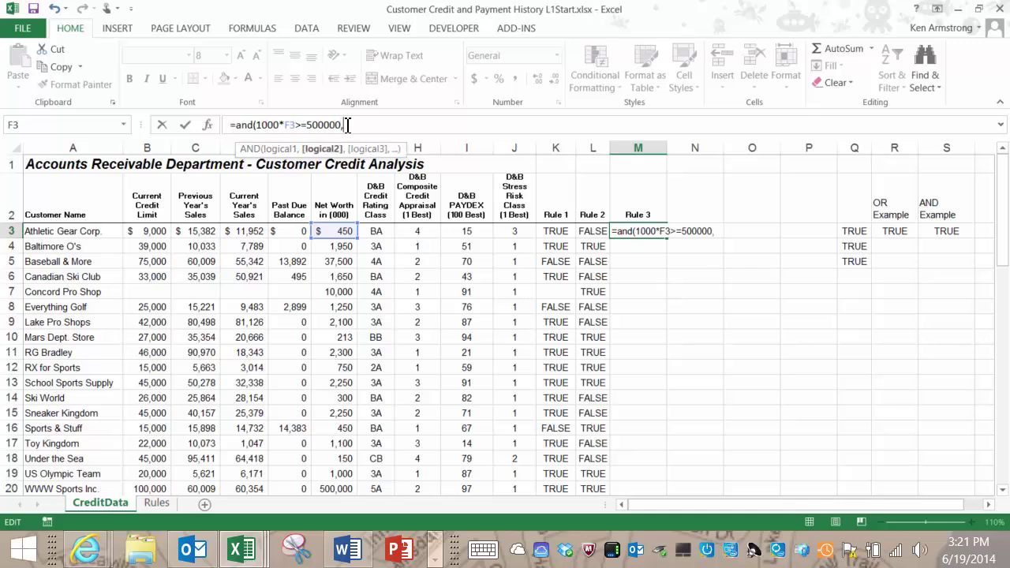
Step: Add the conditions H3<=2 and I3>70 to the Rule 3 formula, then reference J3
left_click(424, 232)
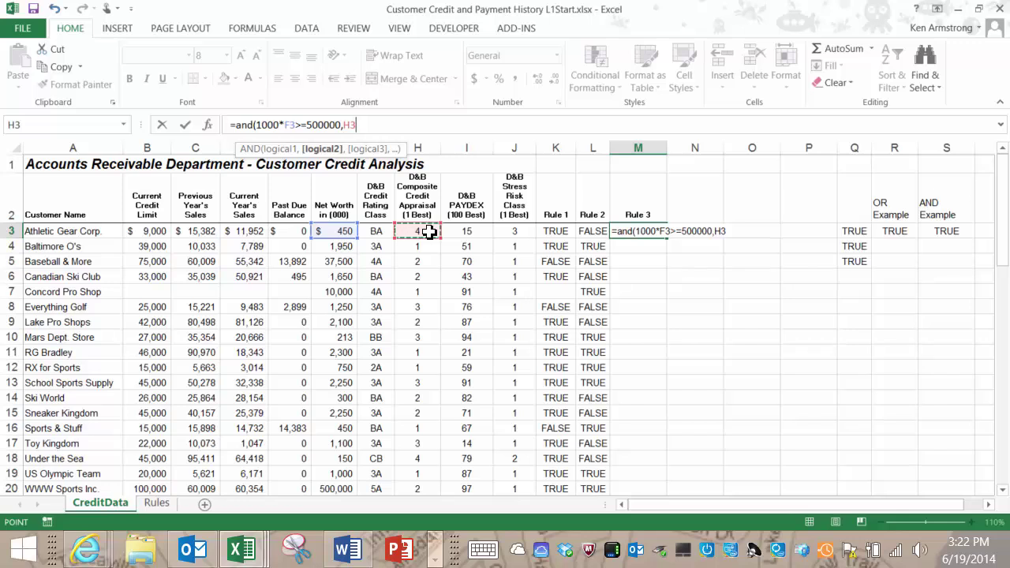
type("<=2")
type(",")
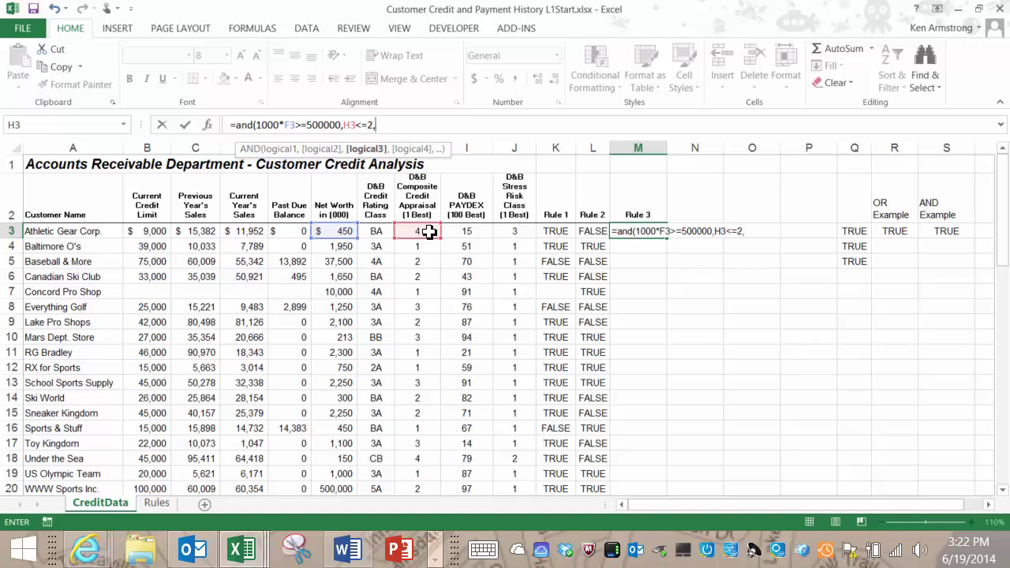
left_click(391, 124)
left_click(479, 231)
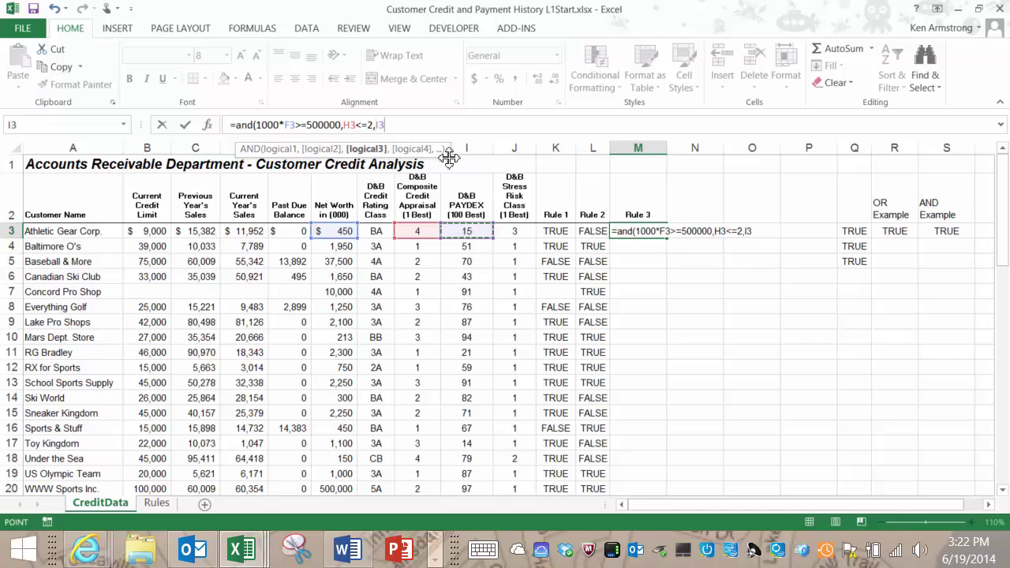
type(">70,")
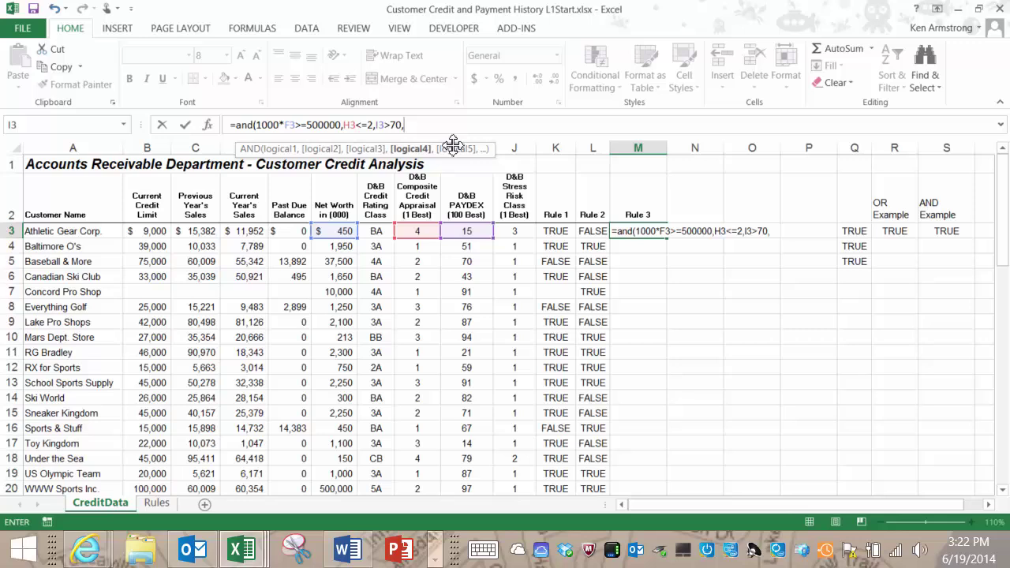
left_click(526, 232)
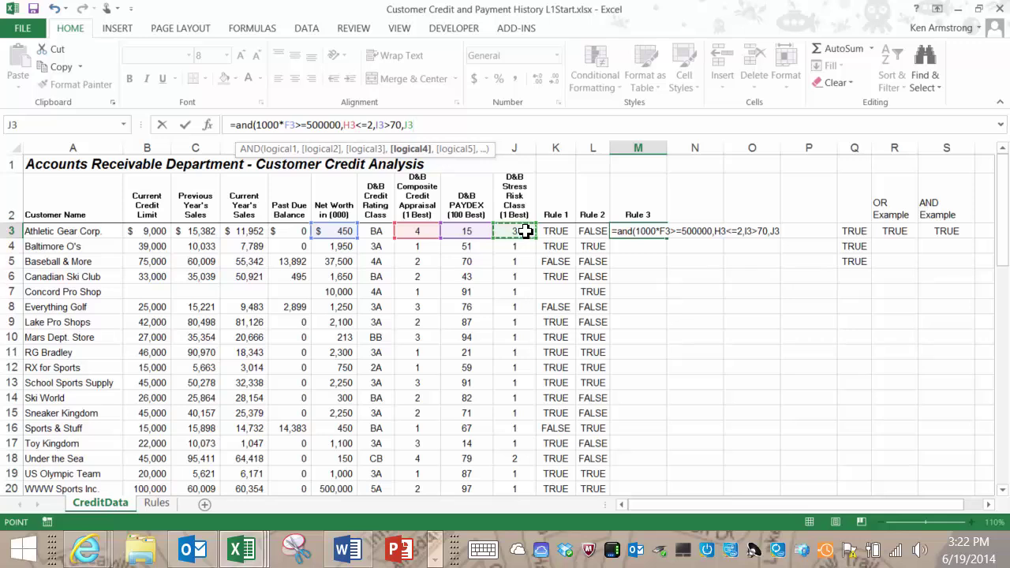
Step: Commit =AND(1000*F3>=500000,H3<=2,I3>70,J3=1) in M3 and fill it down to row 22
type("=1")
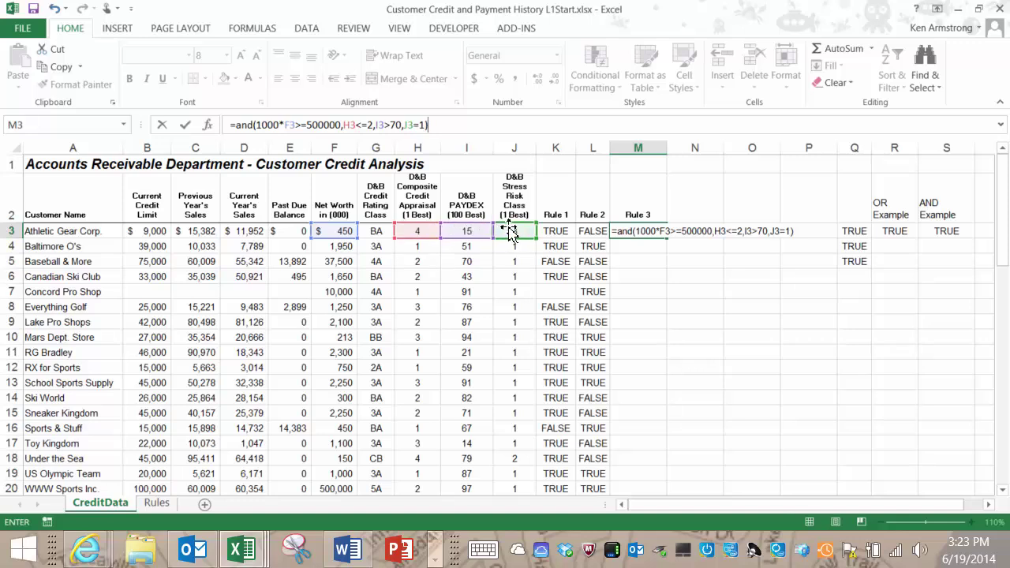
left_click(488, 126)
key("ctrl+Return")
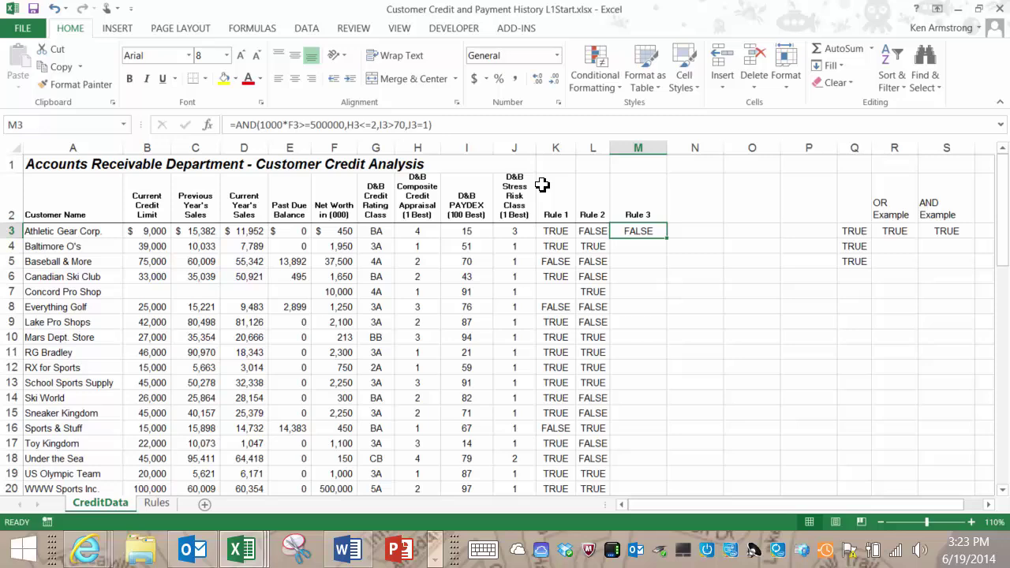
left_click_drag(668, 239, 670, 457)
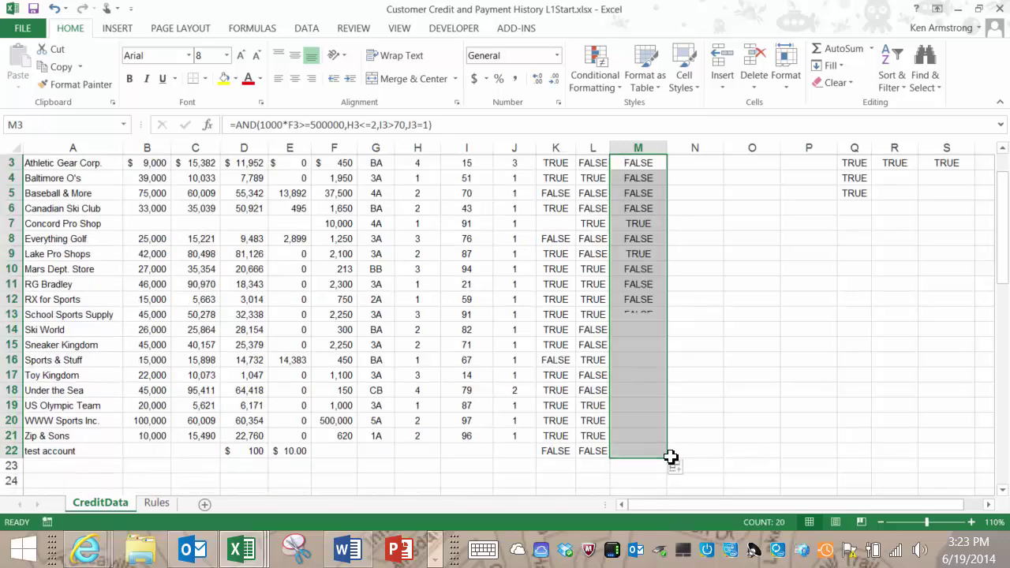
Step: Verify Sneaker Kingdom's TRUE Rule 3 result against appraisal 2, PAYDEX 71 and stress class 1
scroll(671, 396, "up", 1)
scroll(672, 396, "up", 1)
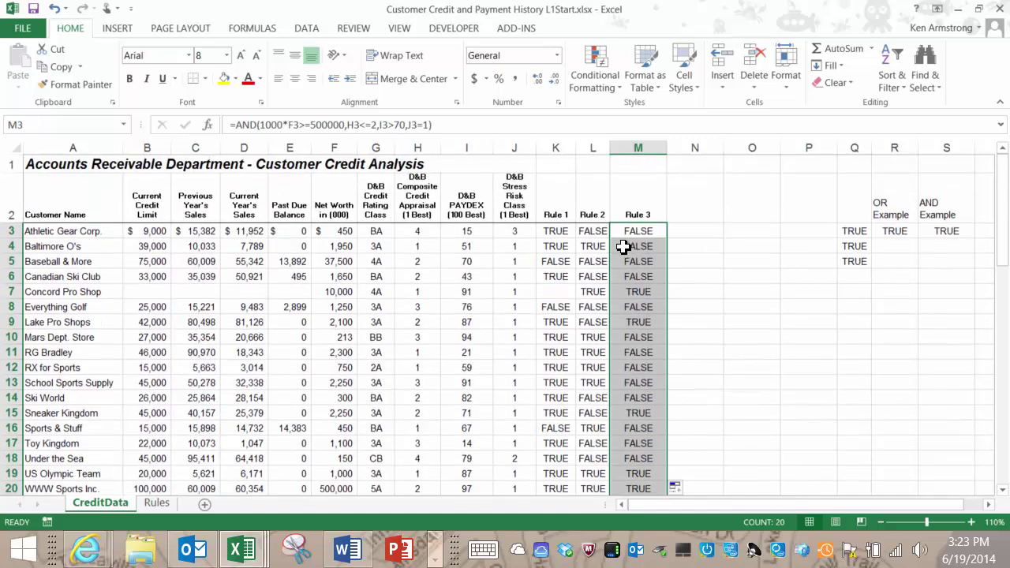
left_click(640, 232)
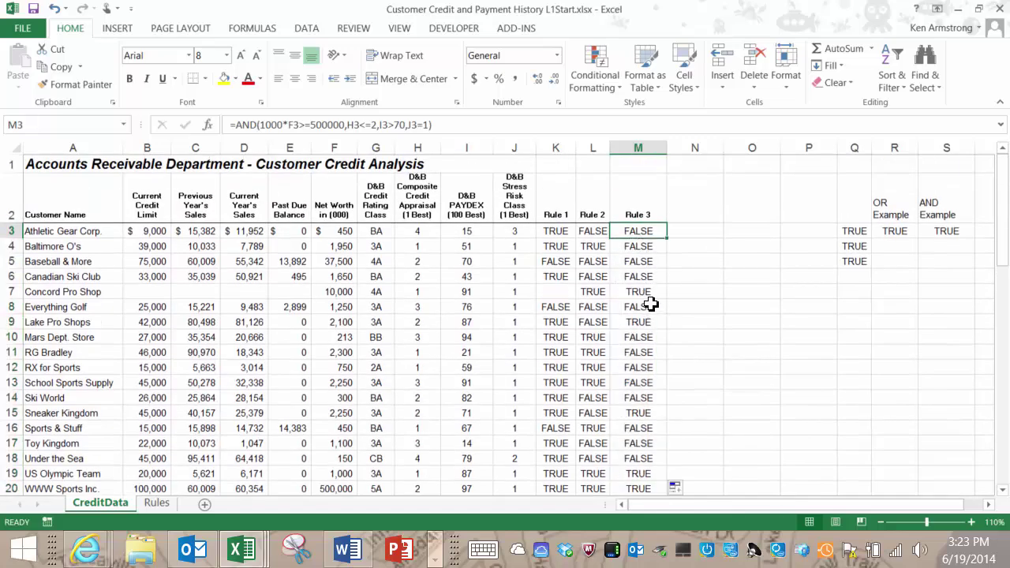
left_click(638, 413)
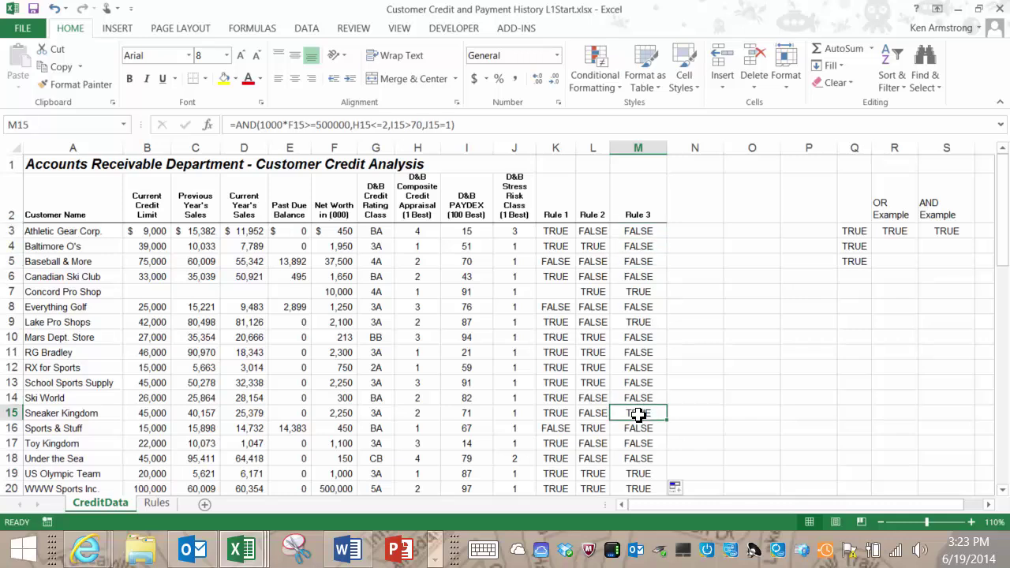
scroll(660, 413, "down", 1)
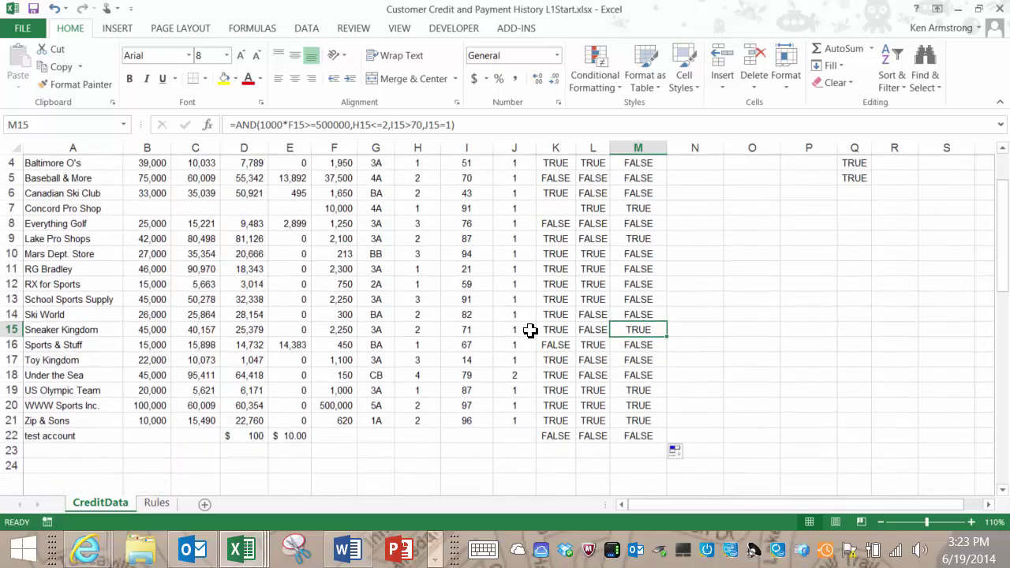
left_click(419, 329)
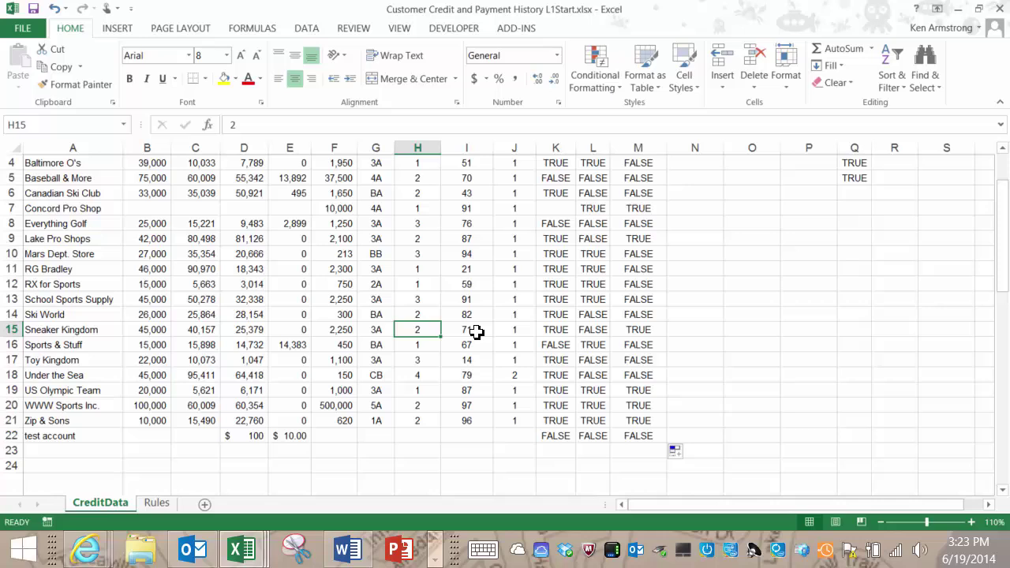
left_click(477, 332)
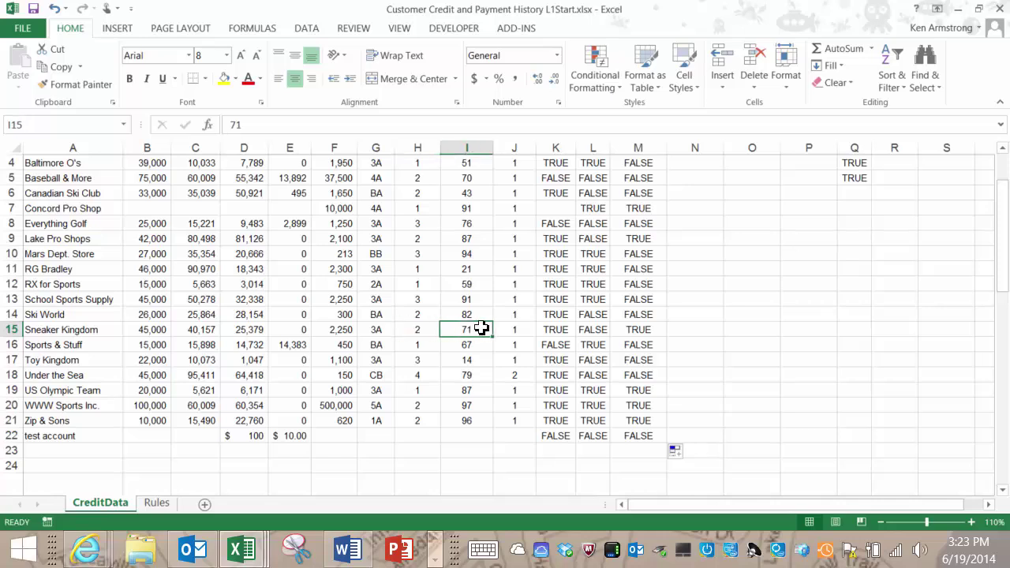
left_click(519, 332)
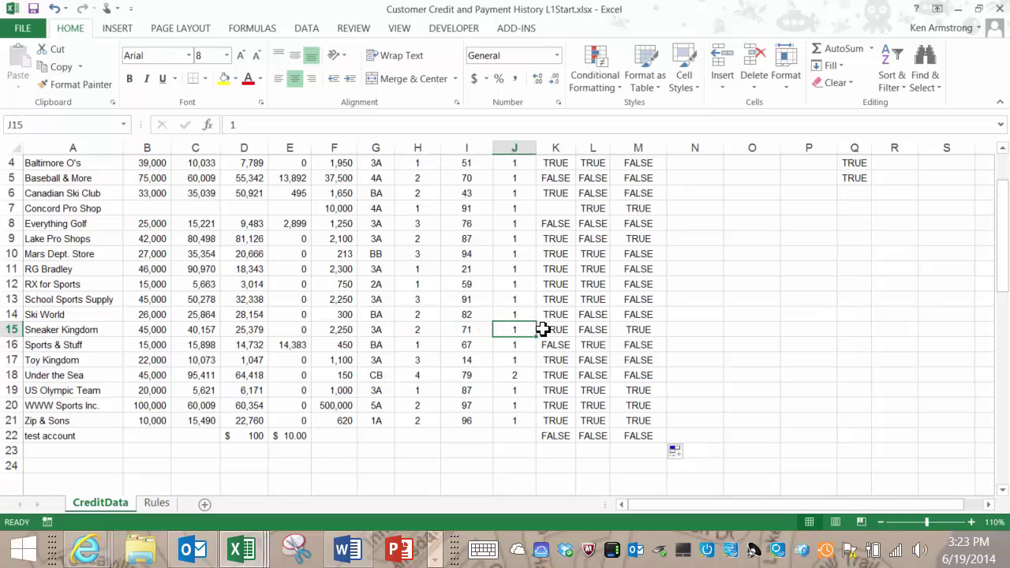
left_click(647, 329)
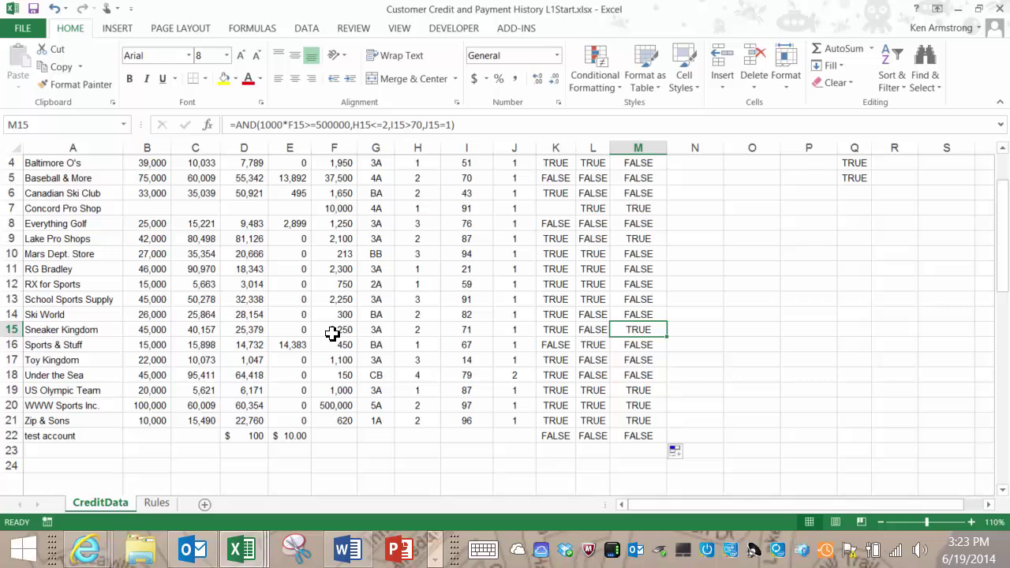
Step: Copy Sneaker Kingdom's F15:J15 values into the test account's F22:J22 and confirm Rule 3 reads TRUE
left_click_drag(332, 331, 516, 329)
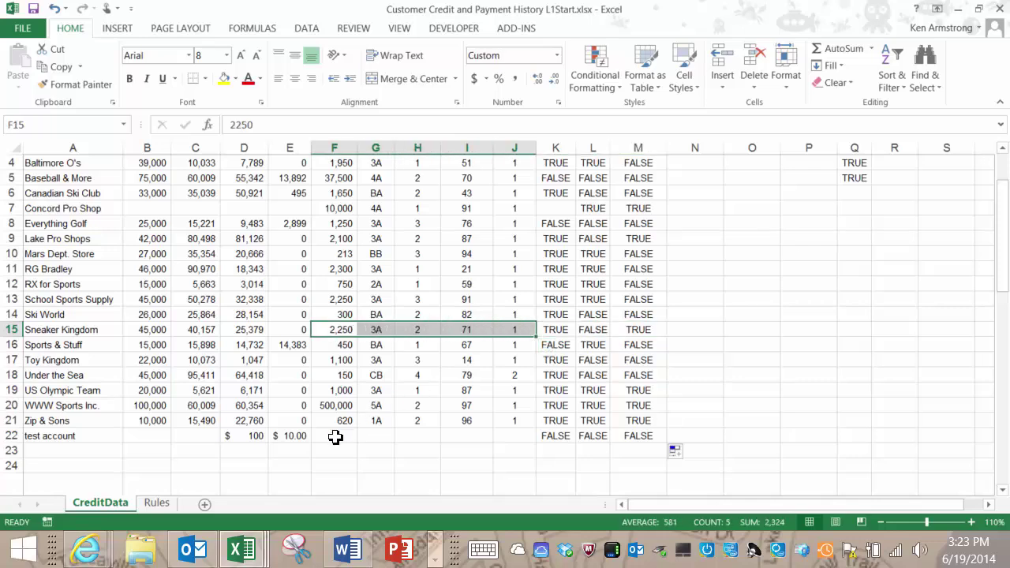
left_click_drag(336, 437, 523, 437)
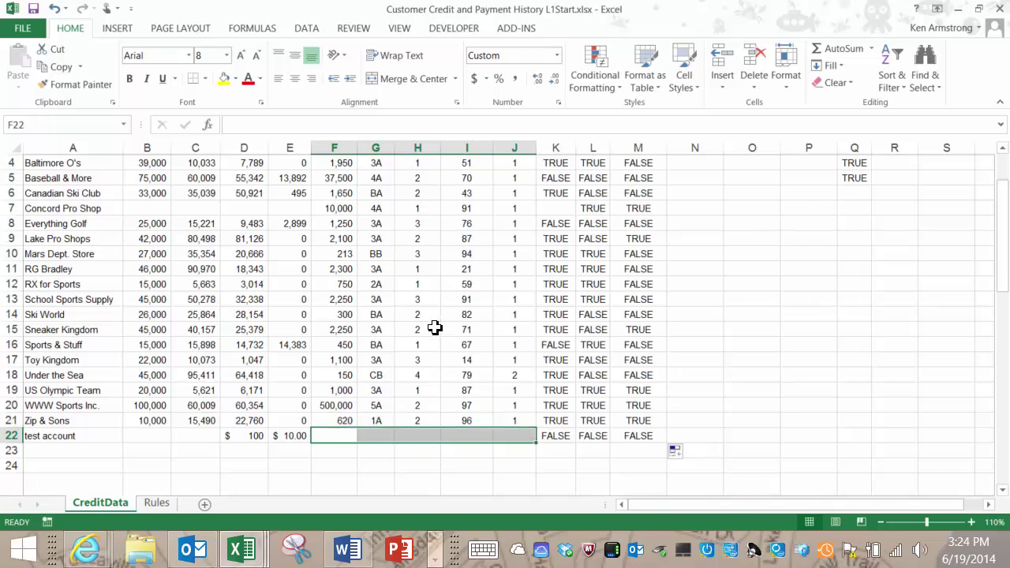
left_click(417, 317)
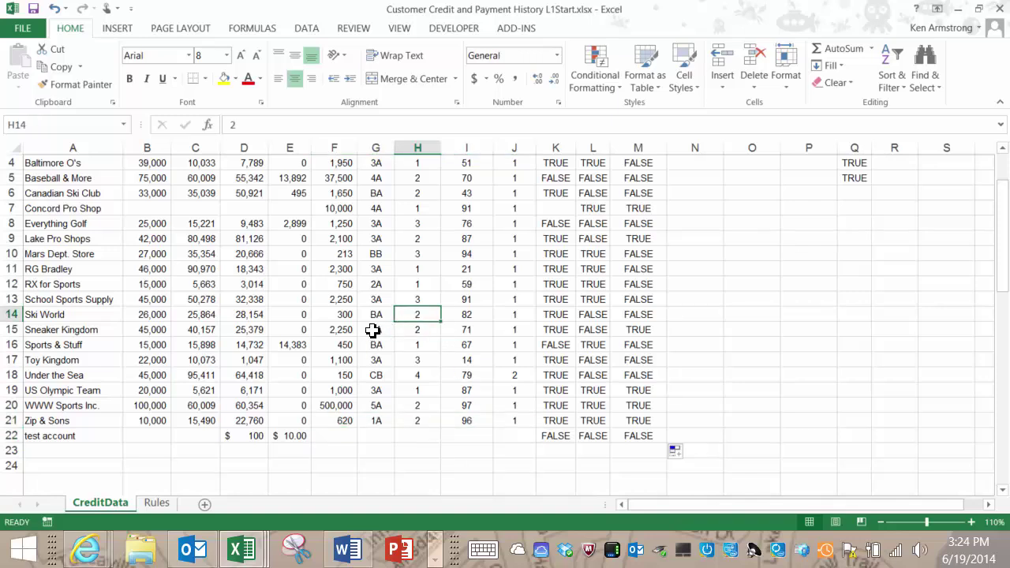
left_click_drag(352, 331, 513, 329)
key("ctrl+c")
left_click(334, 437)
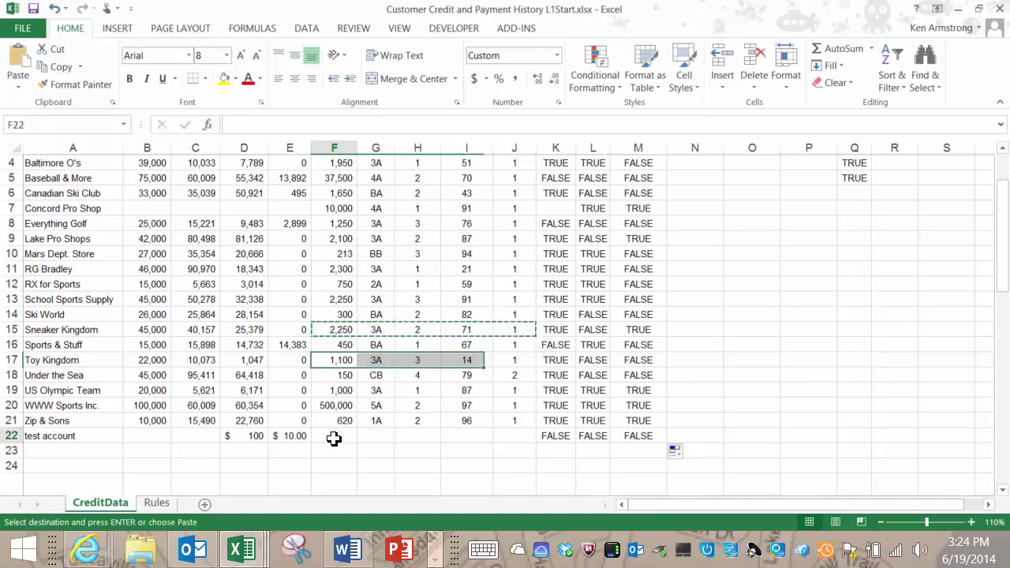
key("ctrl+v")
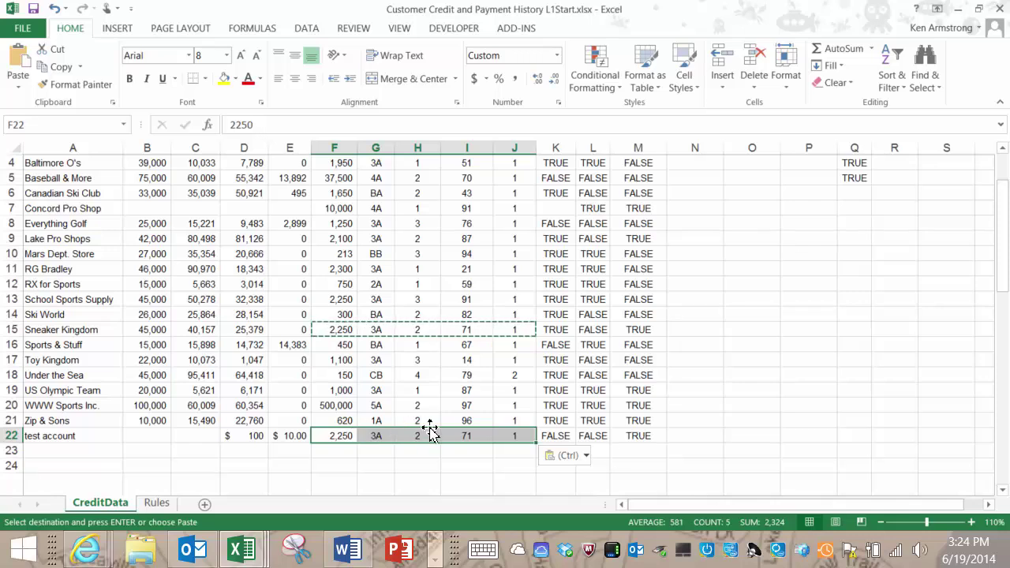
left_click(636, 438)
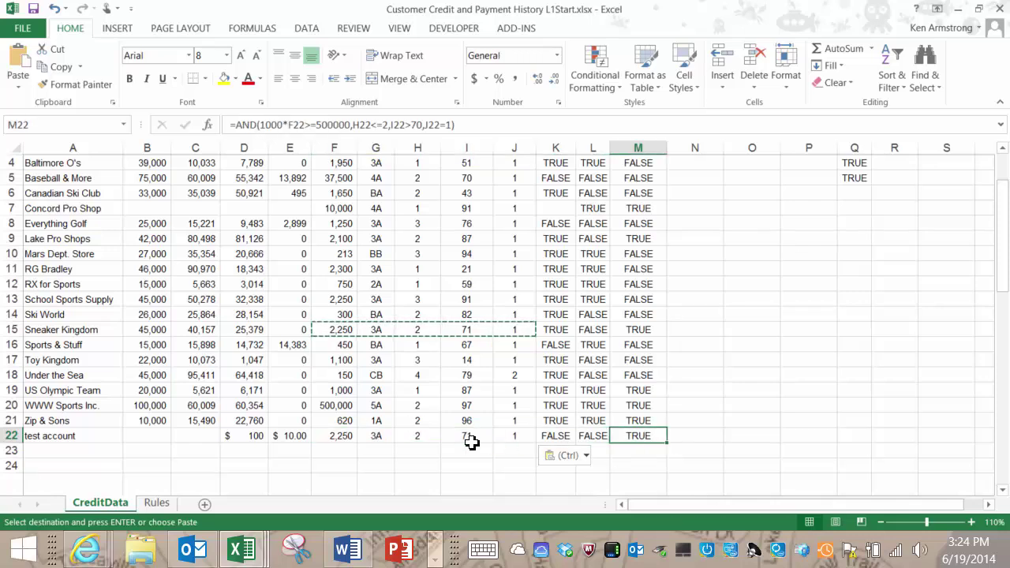
left_click(332, 435)
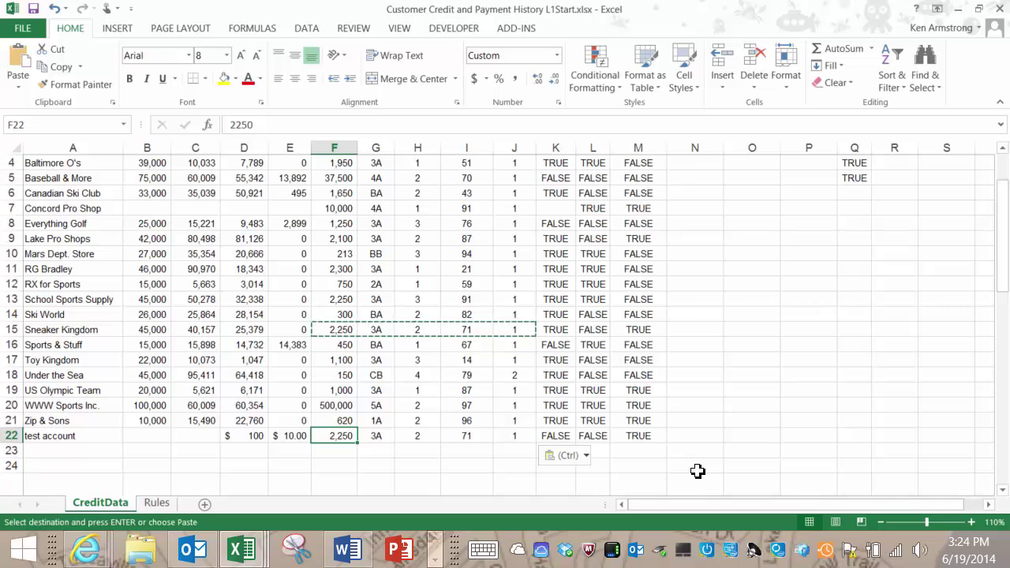
type("501")
key("Return")
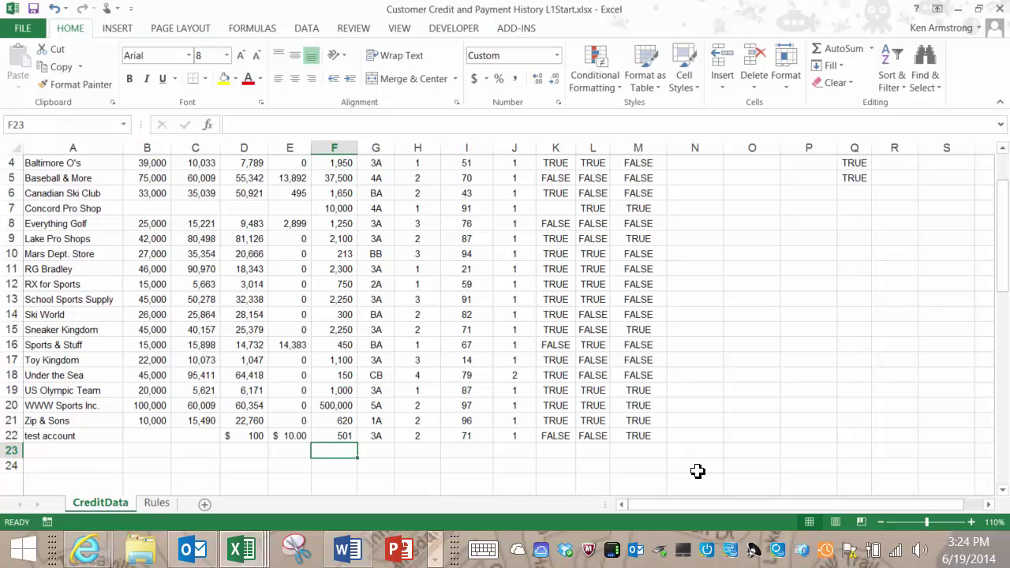
key("Up")
type("5")
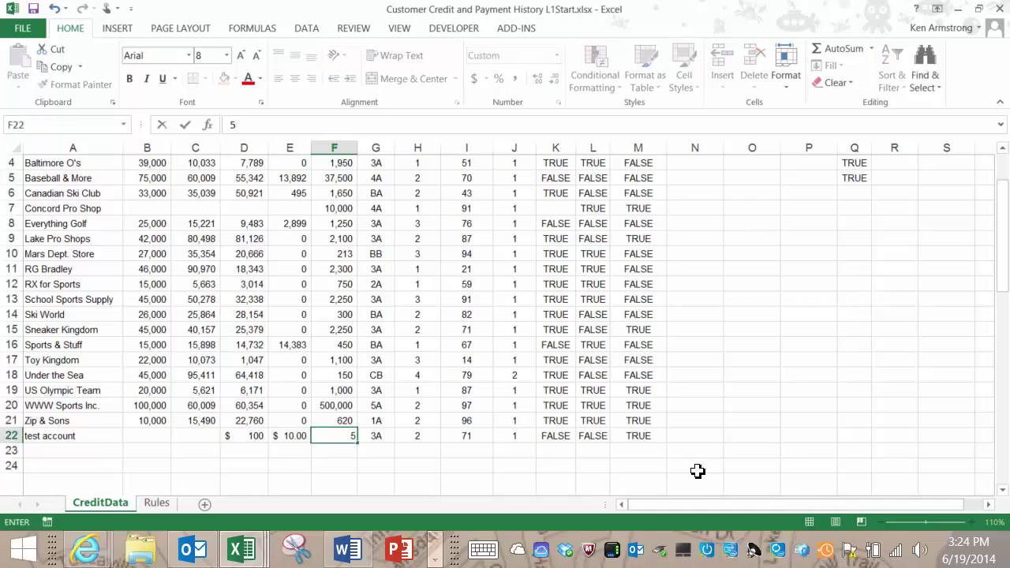
type("00")
key("Return")
key("Up")
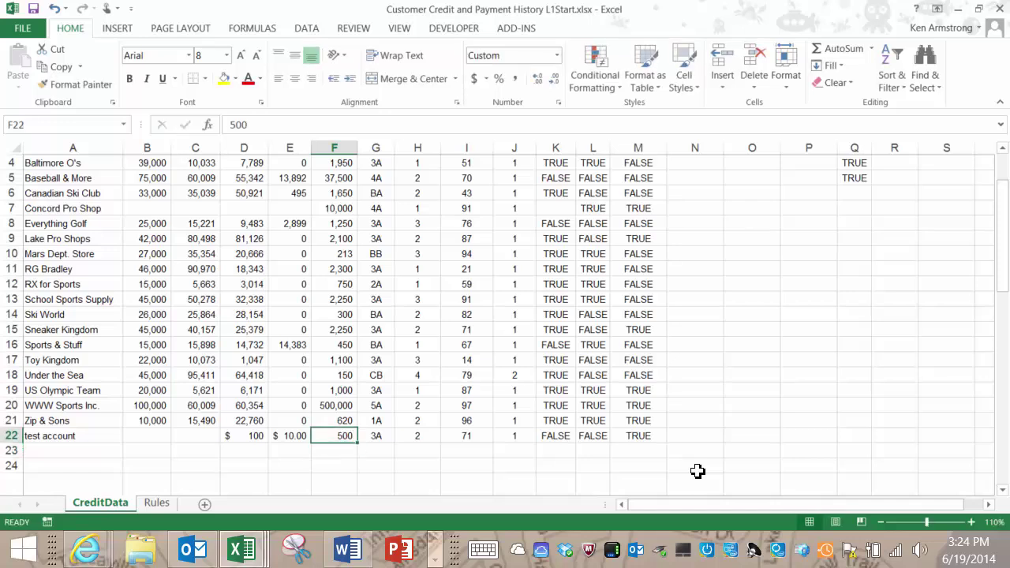
type("499")
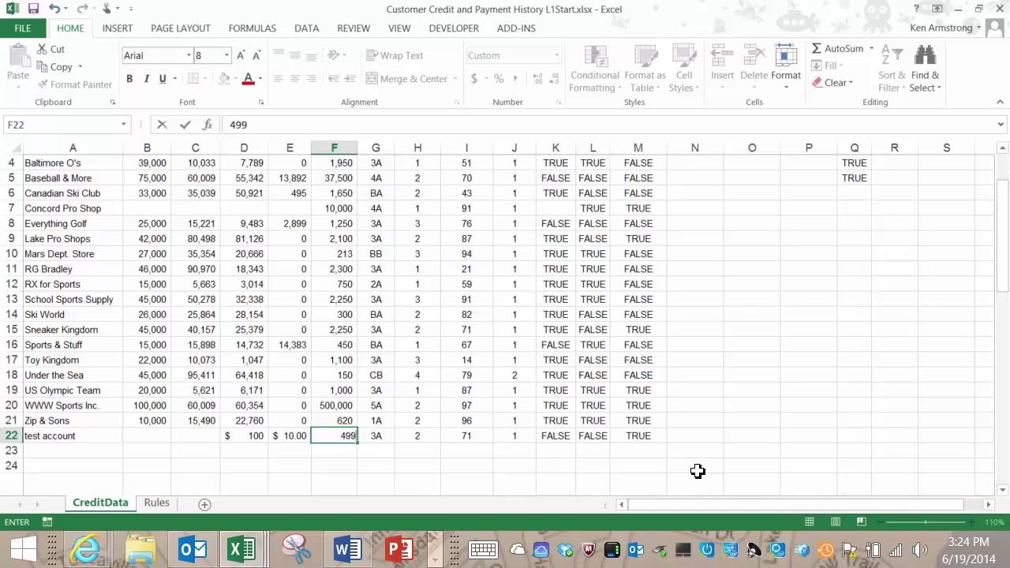
key("Return")
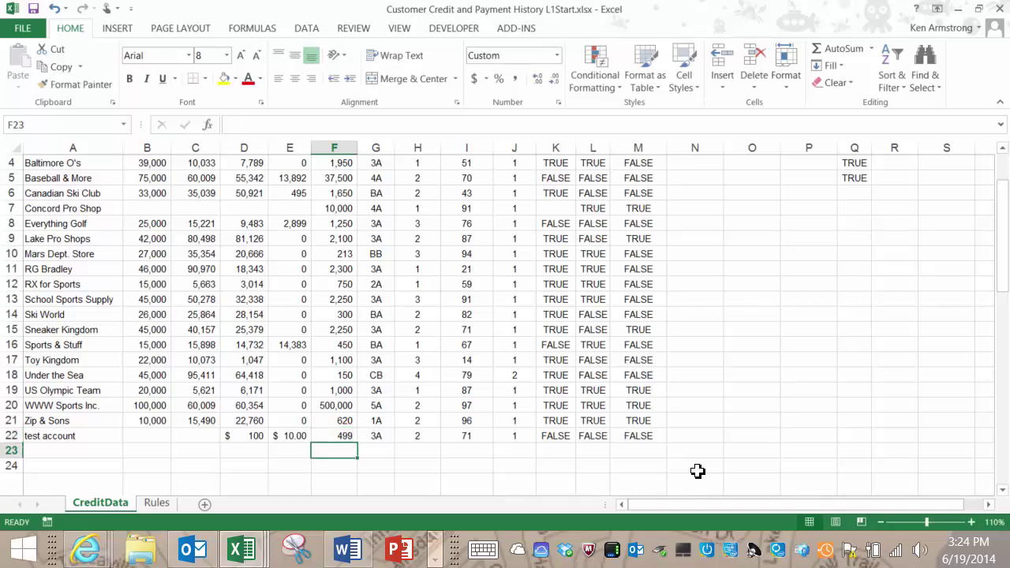
key("Up")
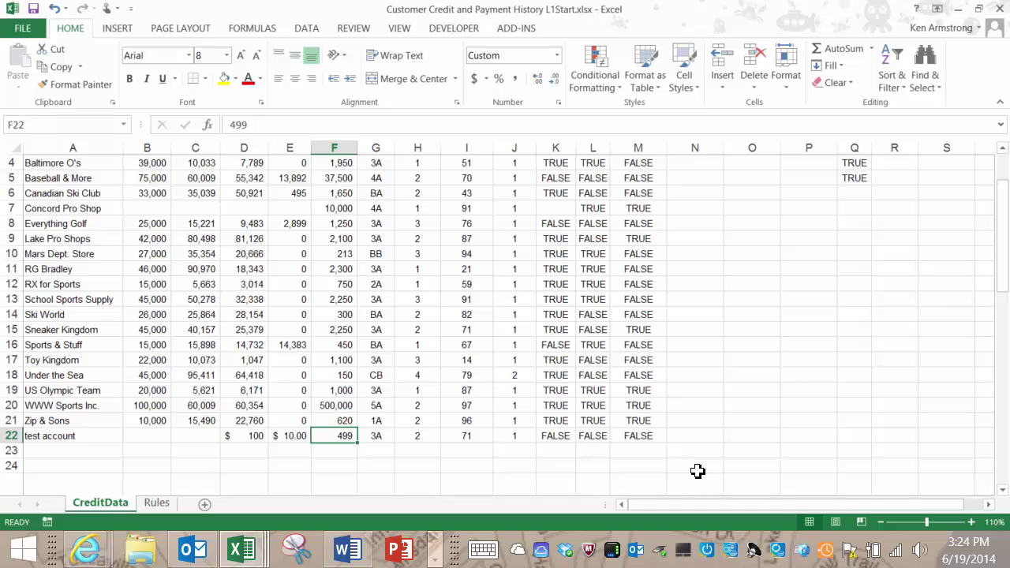
key("ctrl+z")
key("ctrl+z")
key("ctrl+z")
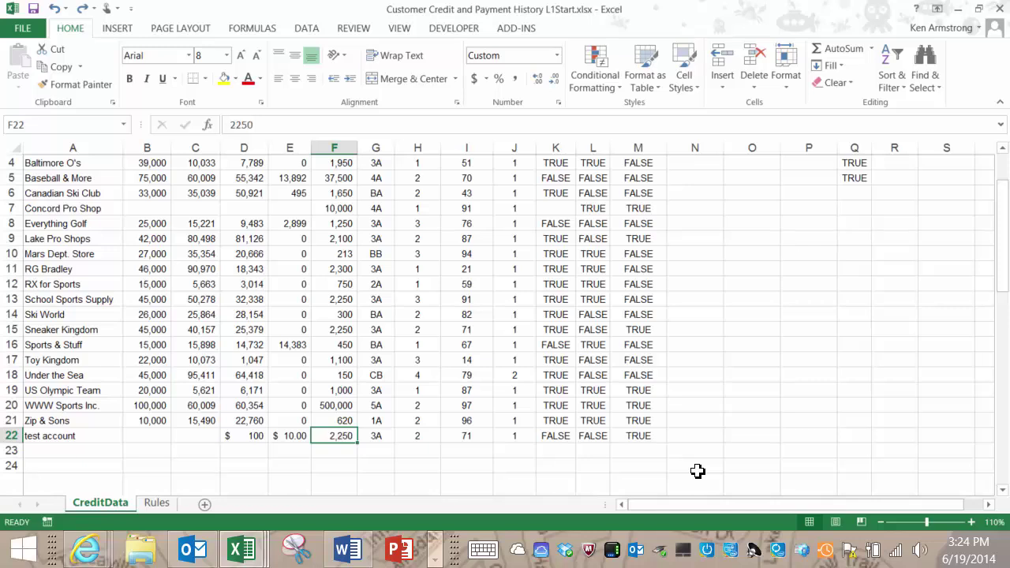
Step: Try composite appraisal values 1, 2 and 3 in H22, leaving it at 1
key("Right")
key("Right")
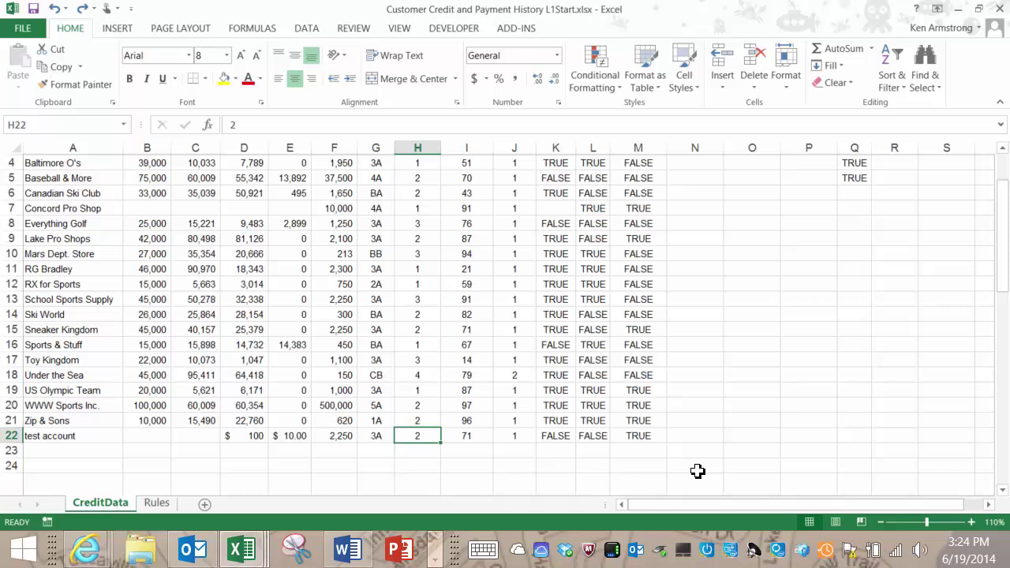
type("1")
key("Return")
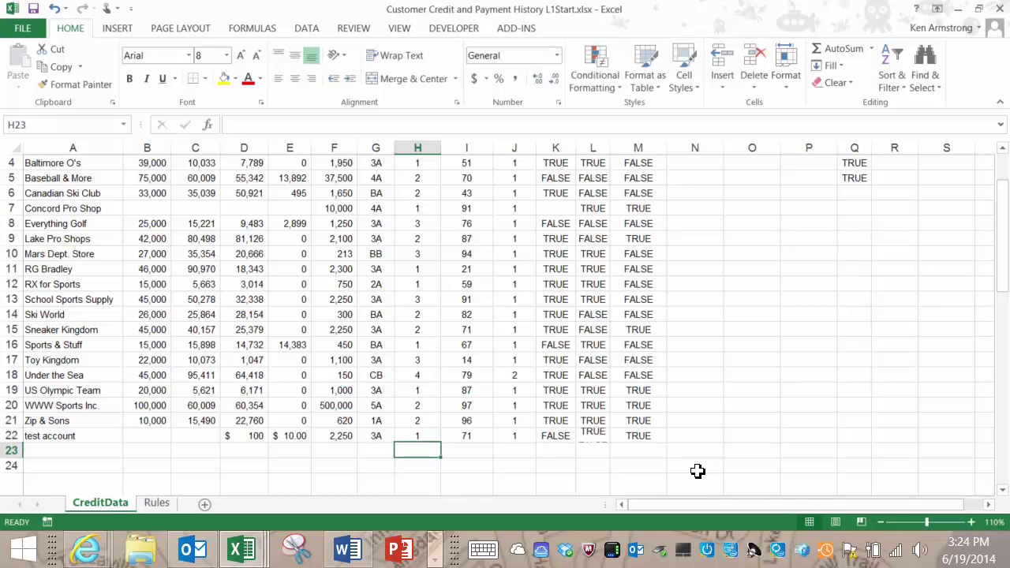
key("Up")
type("2")
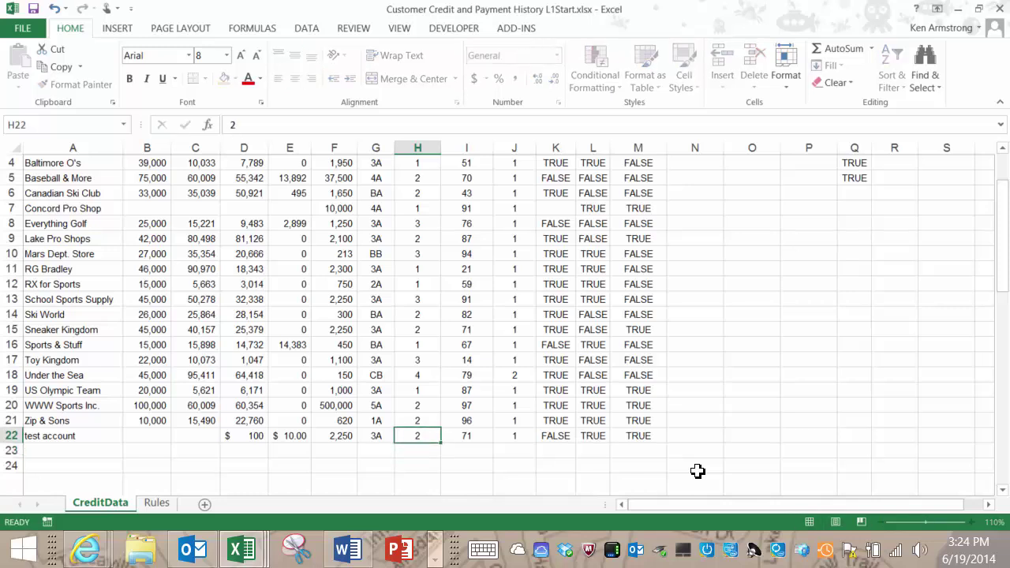
key("Return")
key("Up")
type("3")
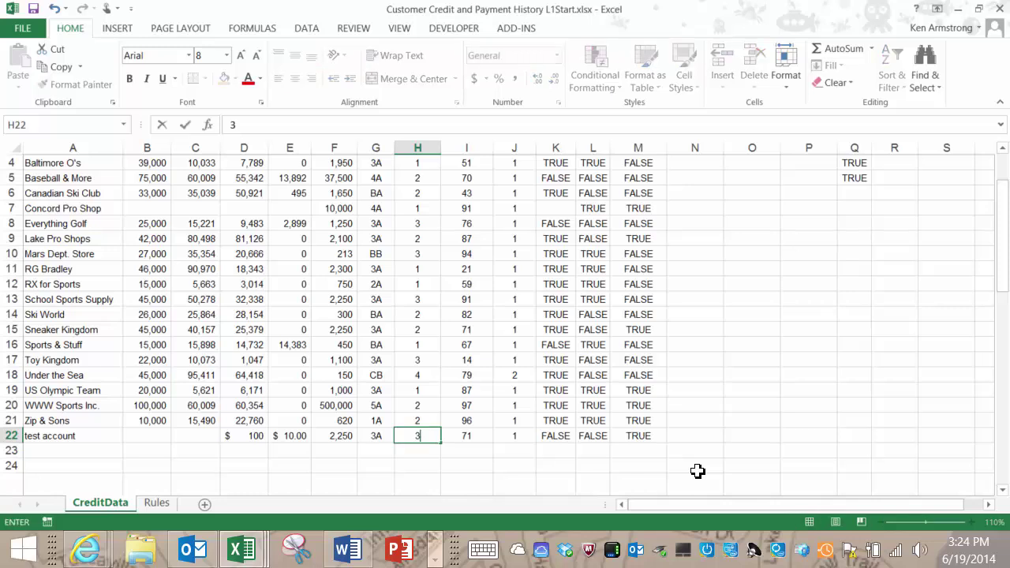
key("Return")
key("Up")
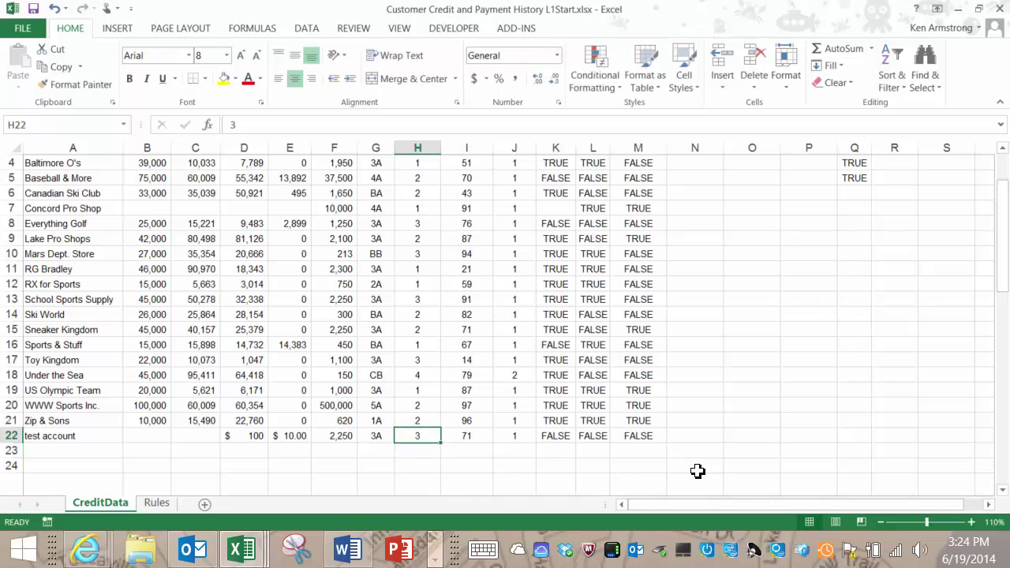
type("1")
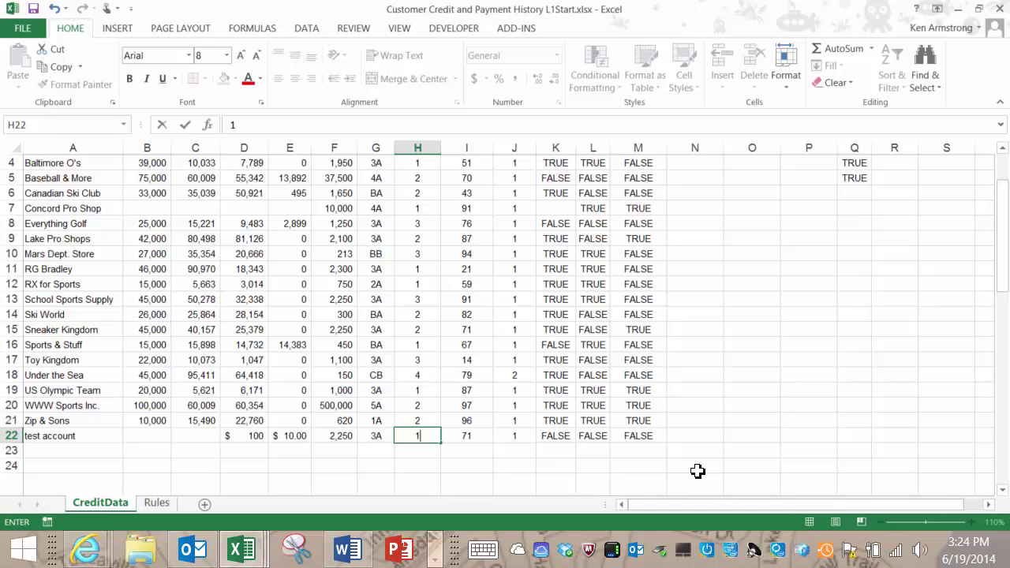
key("Return")
Step: Set the test account's PAYDEX in I22 to 70, turning Rule 3 FALSE
key("Up")
key("Right")
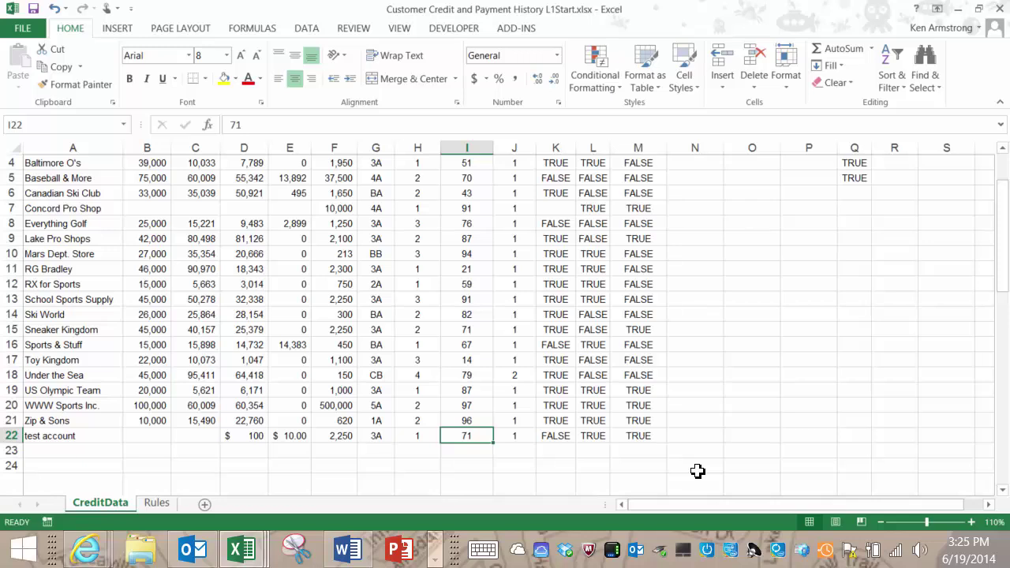
type("70")
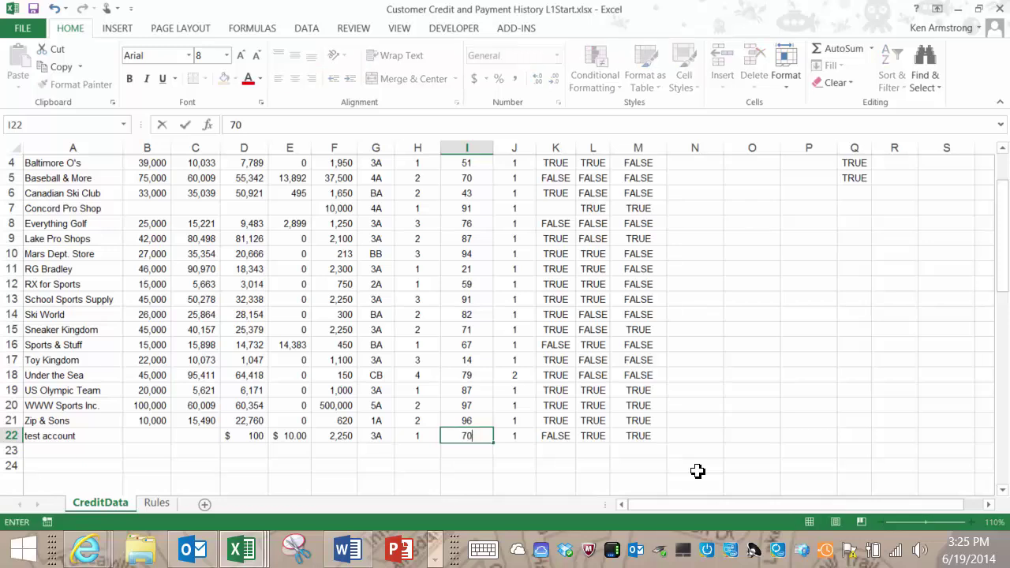
key("Return")
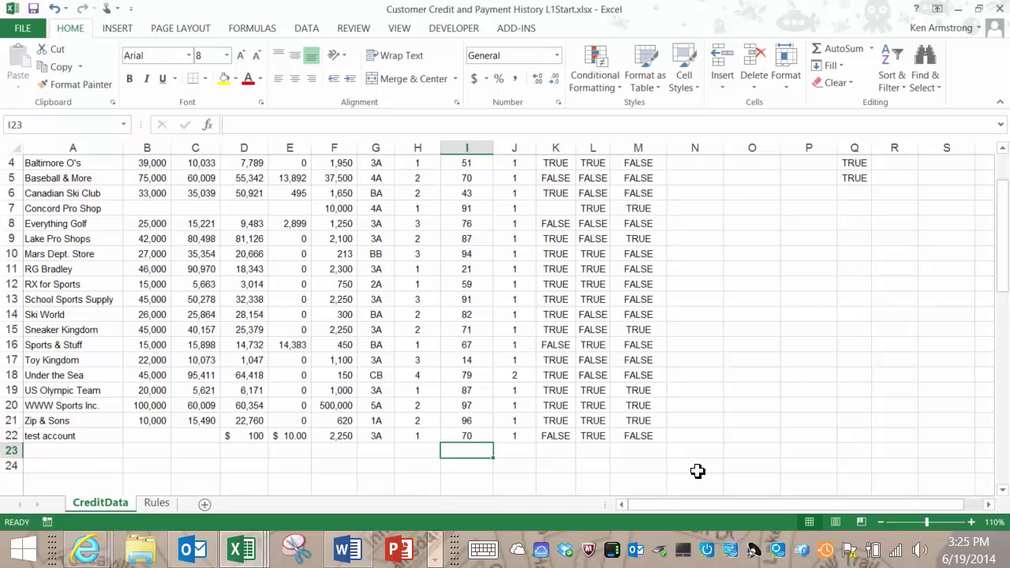
key("Up")
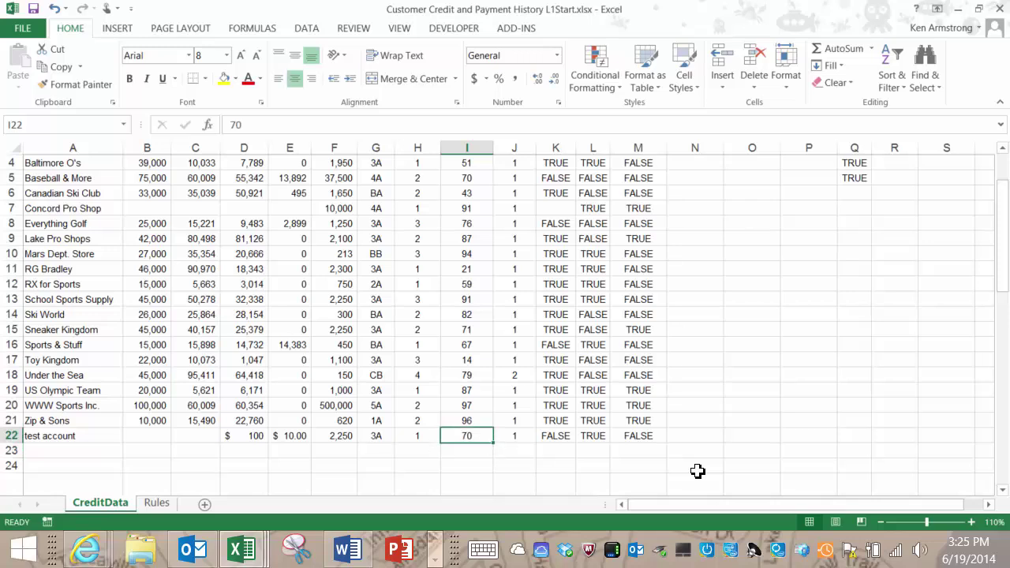
Step: Restore the test account's PAYDEX in I22 to 71
type("71")
key("Return")
key("Up")
Step: Try stress class 2 in J22, set it back to 1, and inspect M22's AND formula
key("Right")
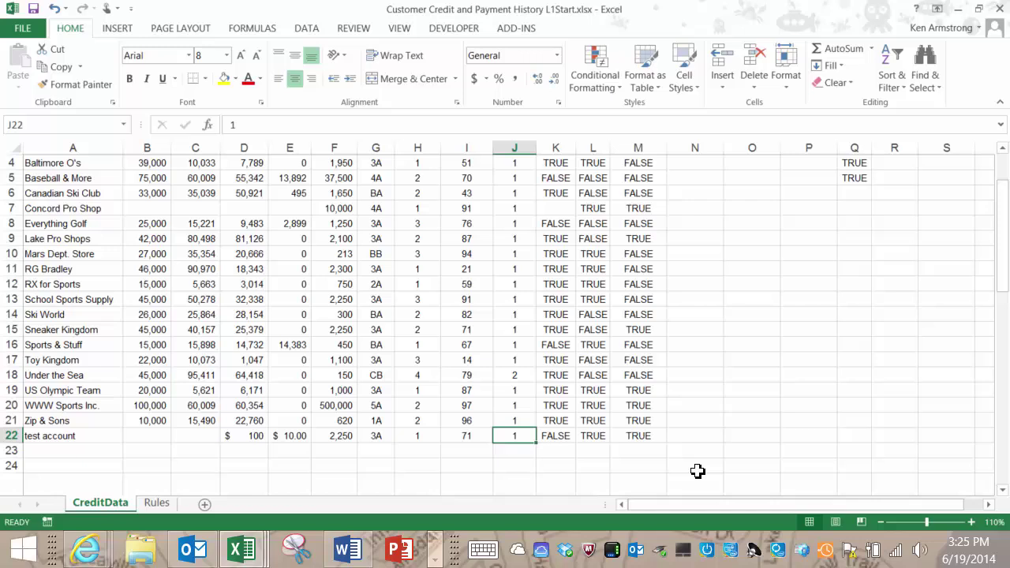
type("2")
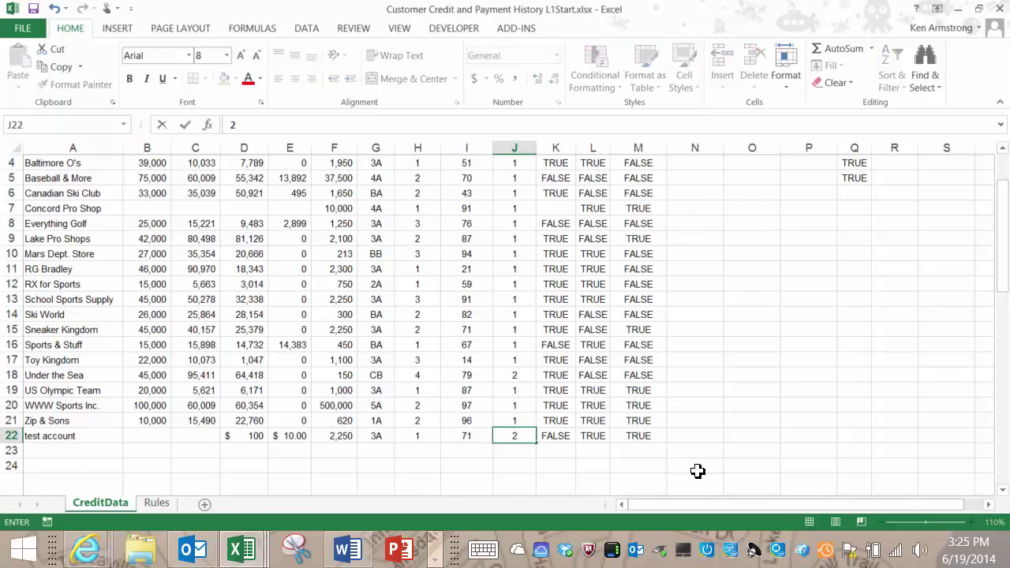
key("Return")
key("Up")
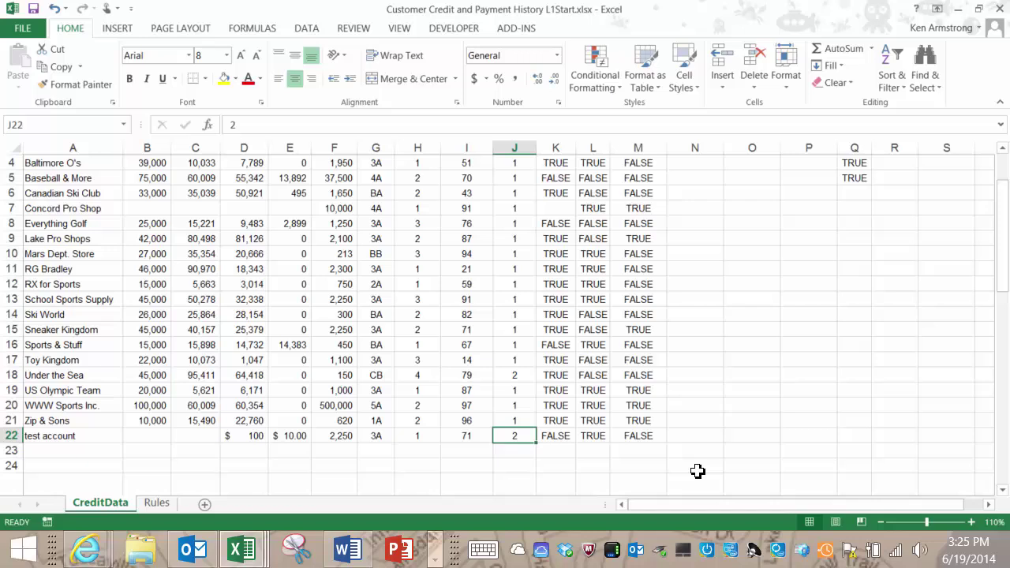
type("1")
key("Return")
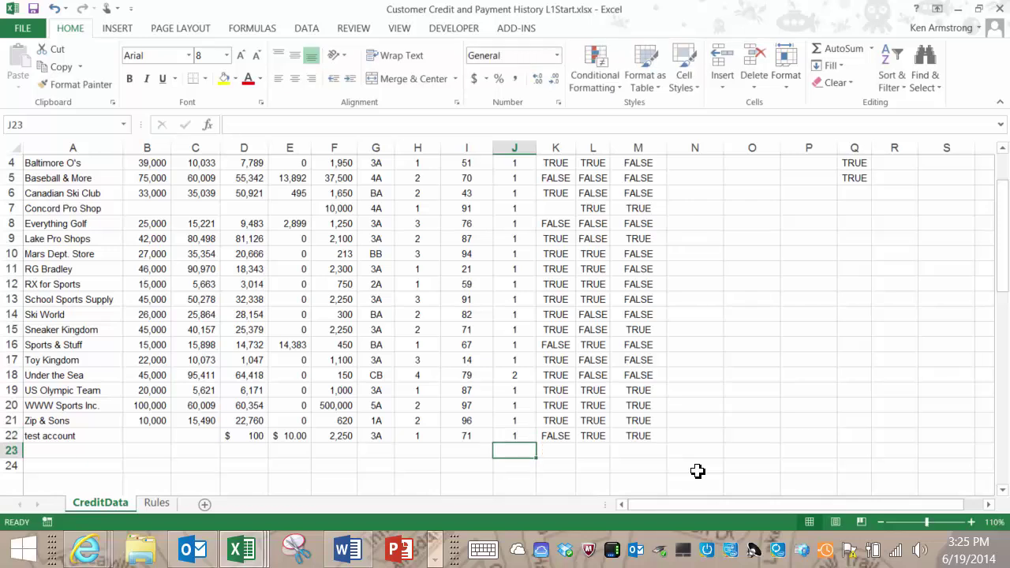
key("Up")
key("Left")
key("Left")
key("Right")
key("Right")
key("Right")
key("Right")
key("Right")
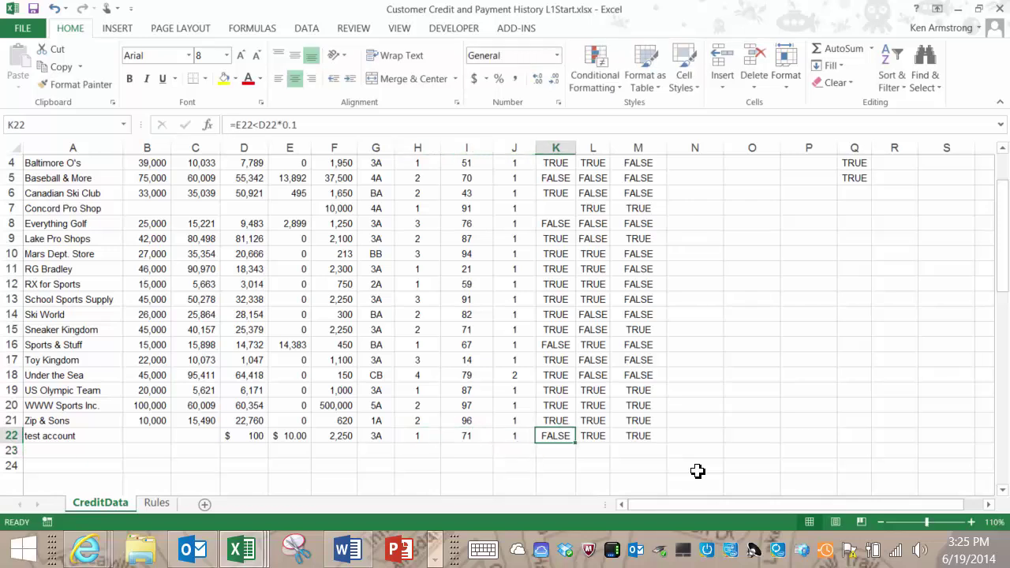
key("Left")
key("Left")
key("Left")
key("Left")
key("Left")
key("Left")
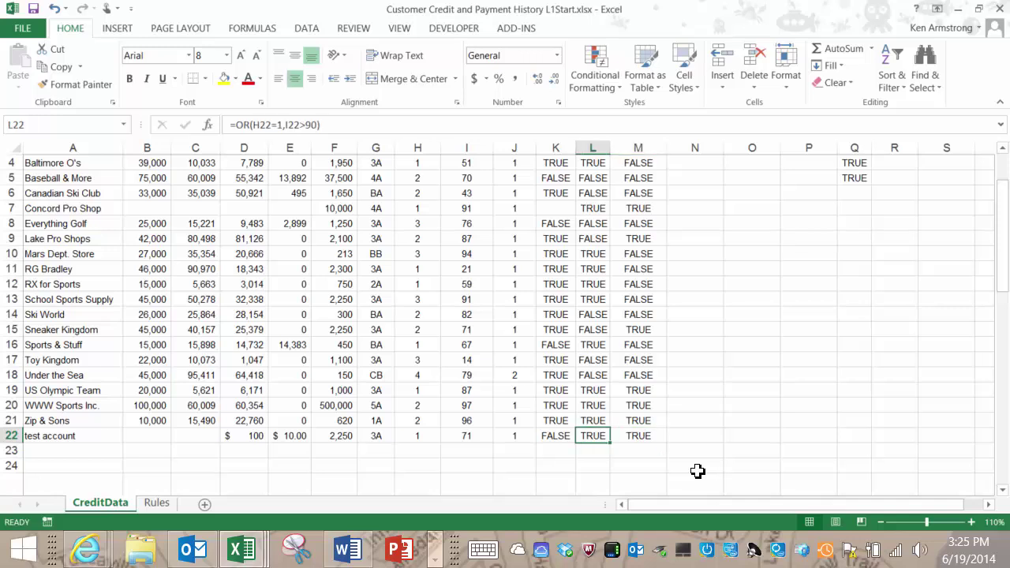
Step: Enter the label 'Do any meet this rule' in B24 below the customer data
key("Down")
key("Left")
key("Left")
key("Left")
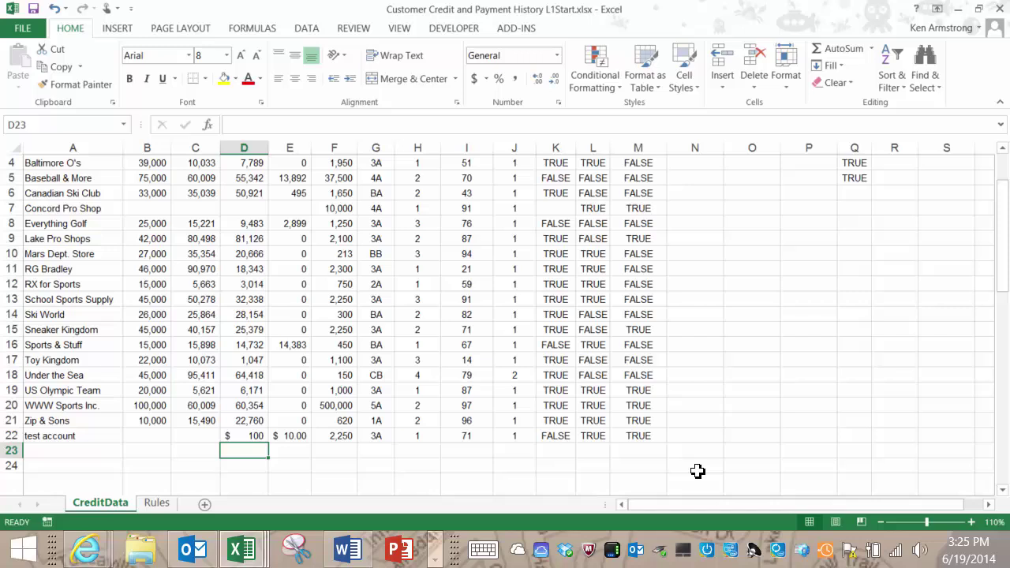
key("Down")
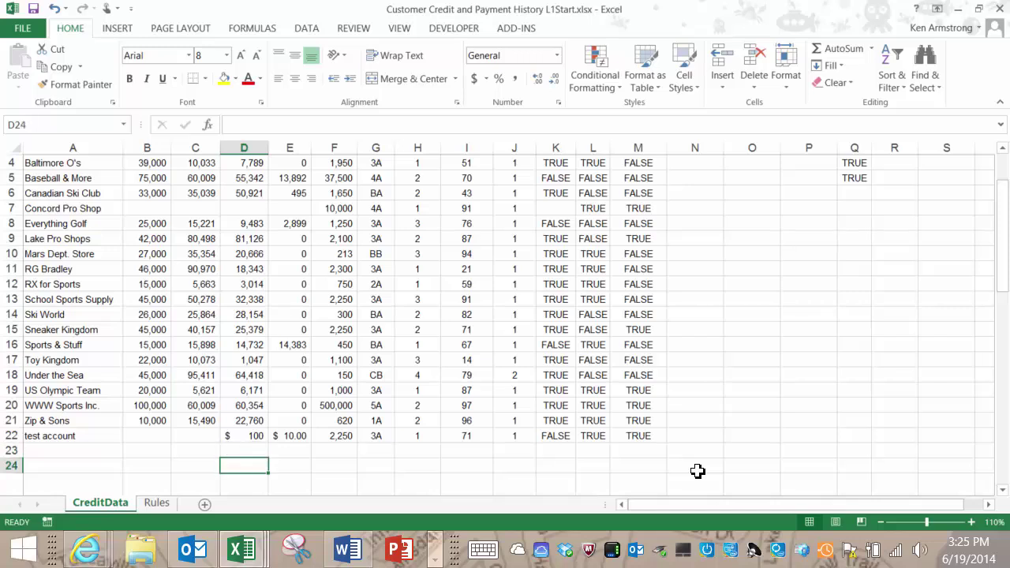
key("Left")
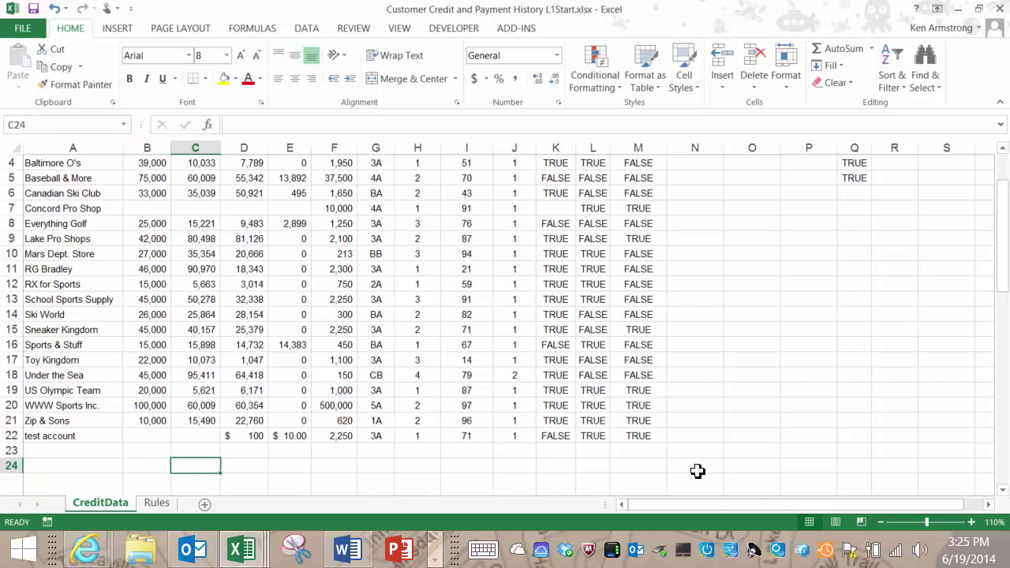
key("Left")
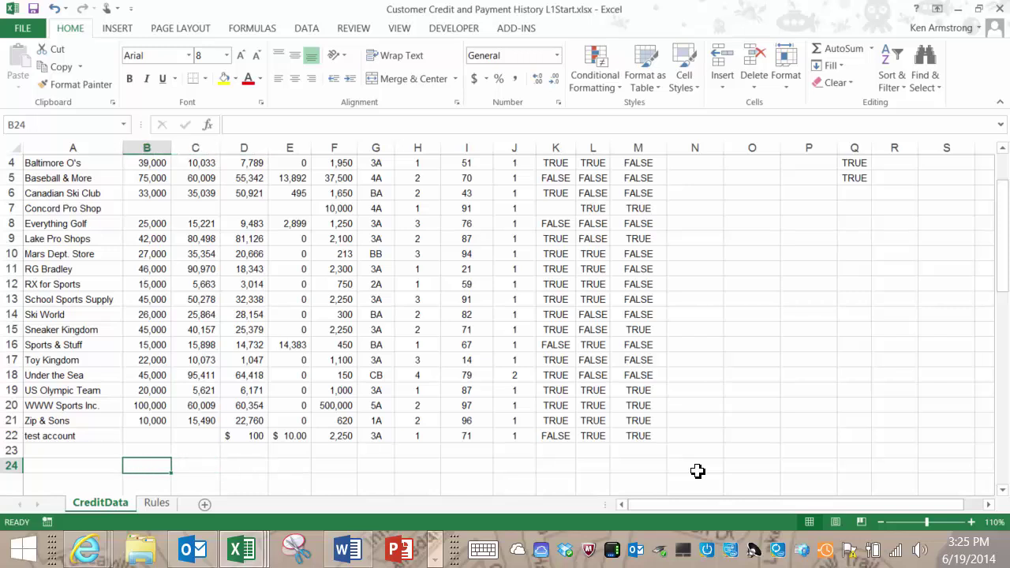
type("Do any mee")
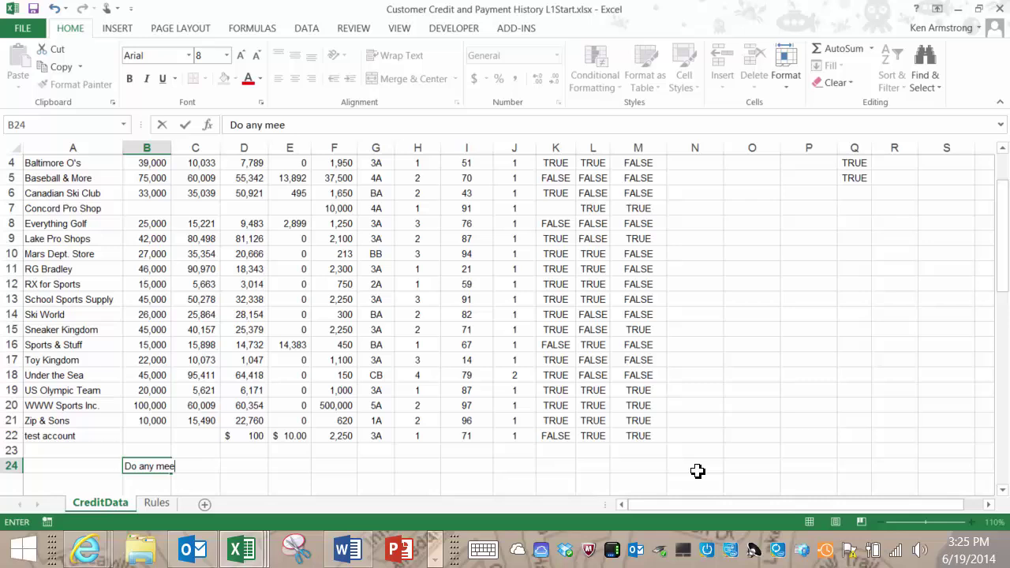
type("t this rule")
key("Right")
key("Right")
key("Right")
key("Right")
key("Right")
key("Right")
key("Right")
key("Right")
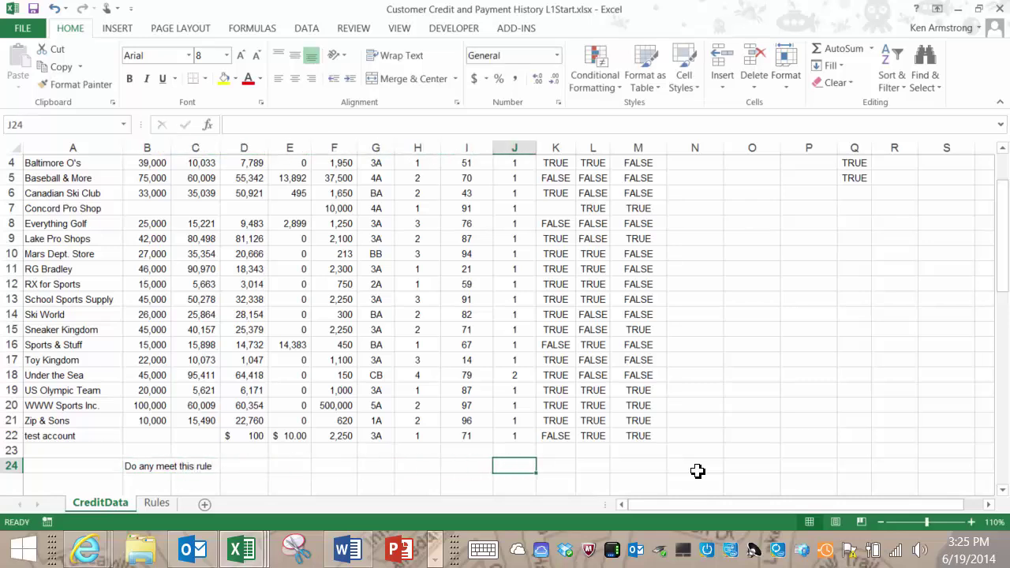
key("Right")
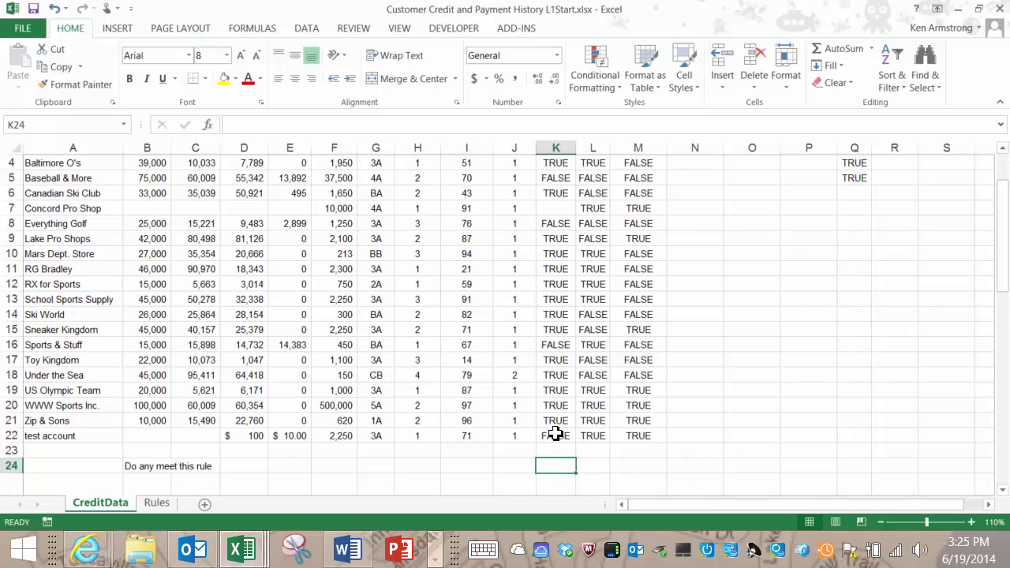
Step: Enter =OR(K3:K22) in K24 to test whether any customer meets Rule 1
mouse_move(555, 435)
left_mouse_down()
mouse_move(552, 215)
mouse_move(560, 436)
left_mouse_up()
left_click(561, 466)
type("=or")
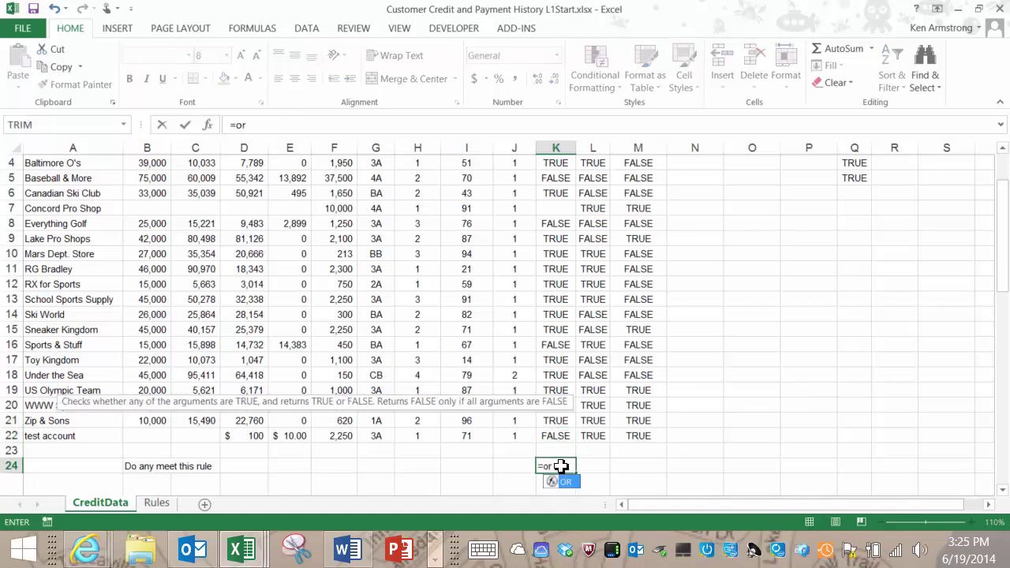
type("(")
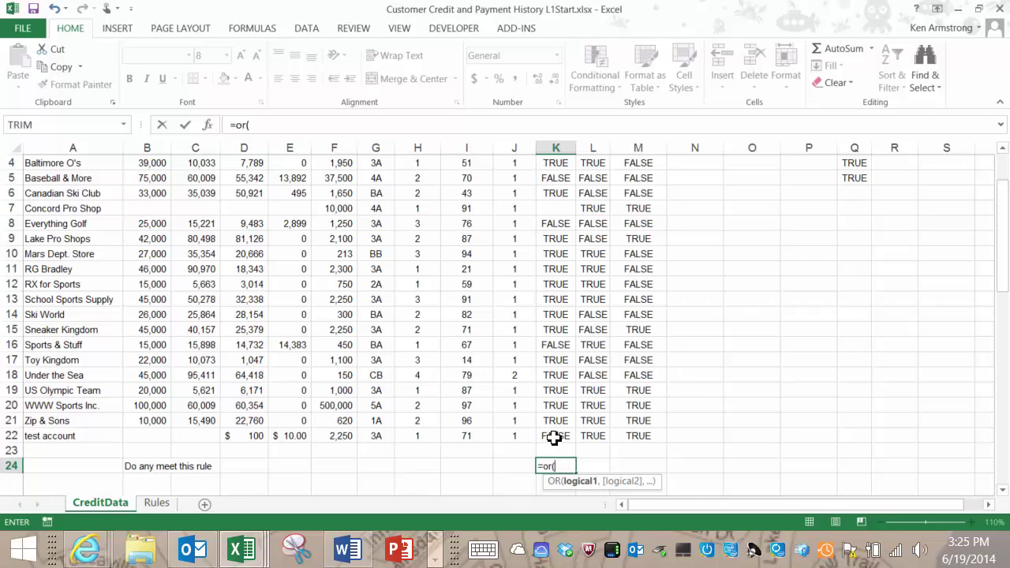
left_click_drag(556, 435, 557, 226)
scroll(623, 269, "down", 3)
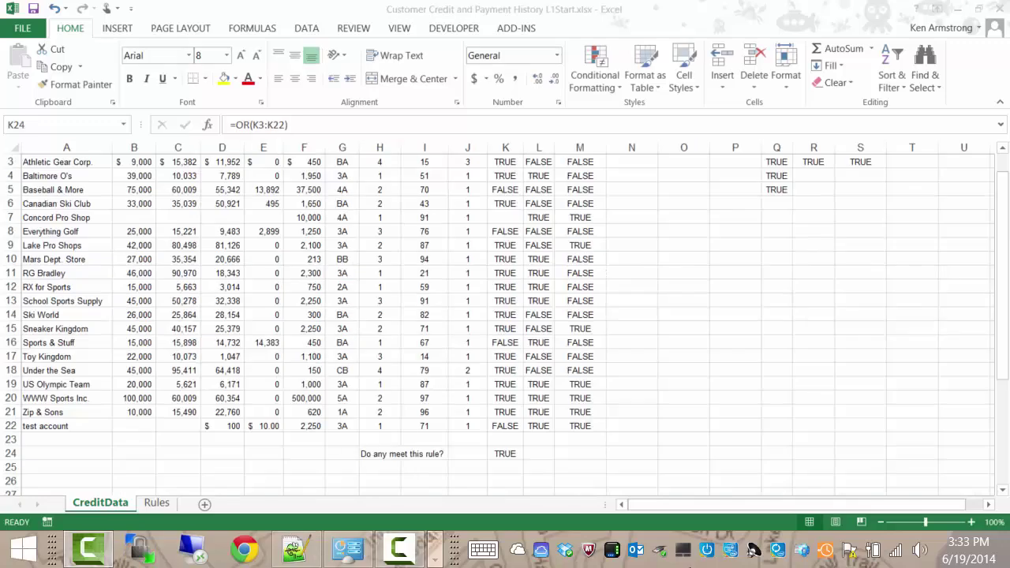
Step: Copy the K24 OR summary across to L24 and M24
left_click(511, 461)
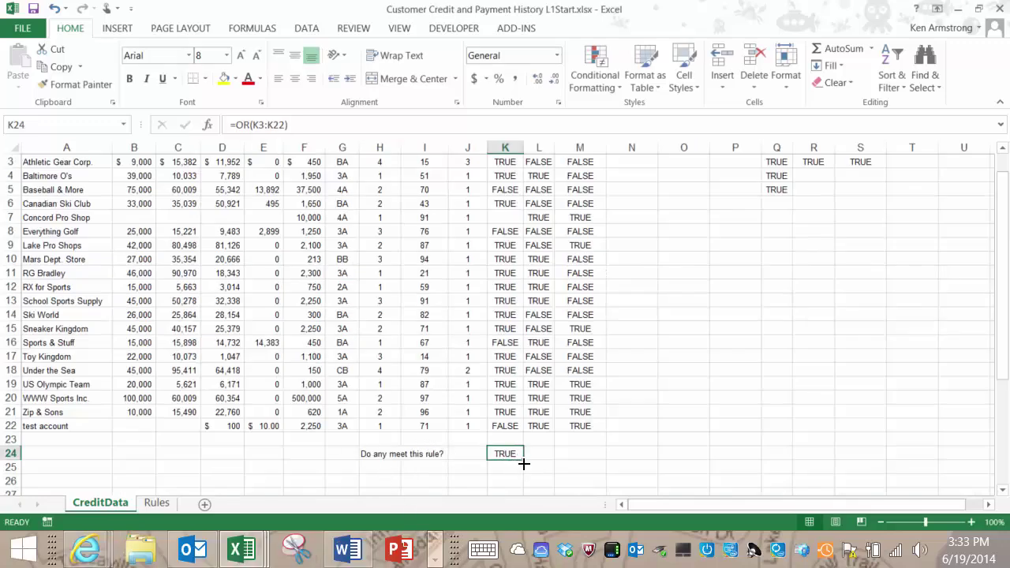
left_click_drag(523, 461, 591, 465)
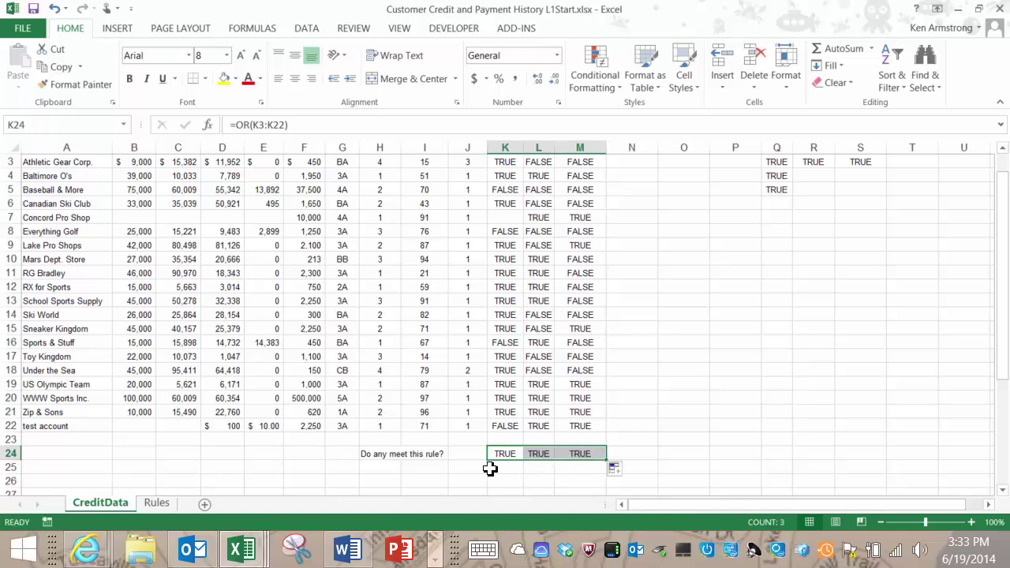
left_click(383, 468)
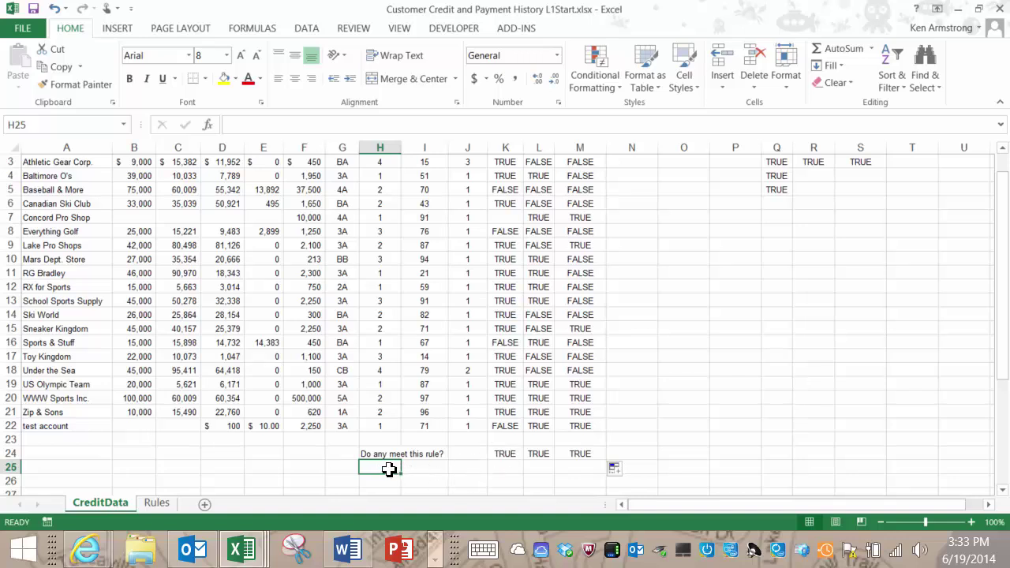
Step: Type the 'Do NONE meet thie rule?' label into H25 beneath the OR summary row
left_click(506, 424)
left_click_drag(511, 396, 515, 300)
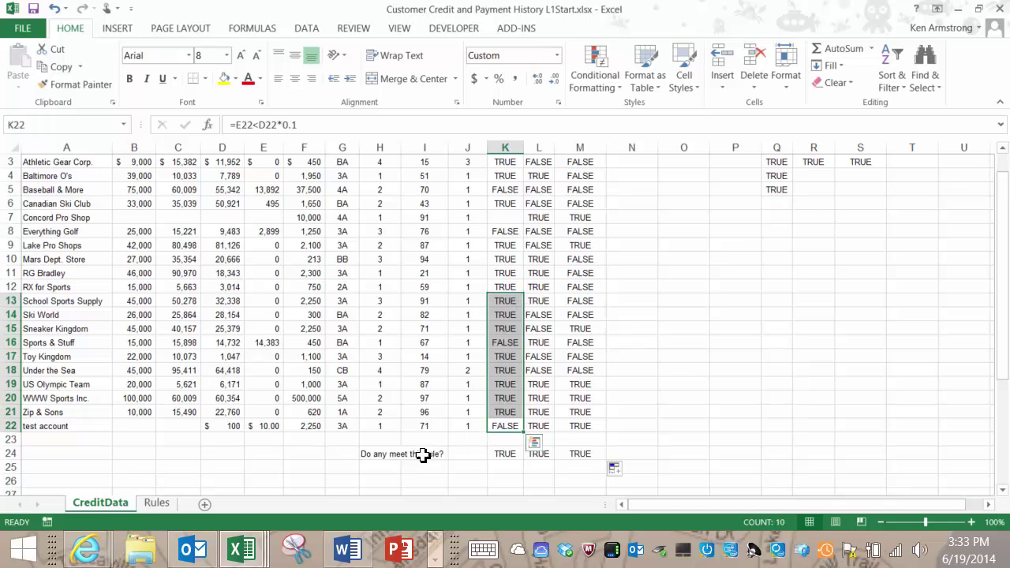
left_click(381, 466)
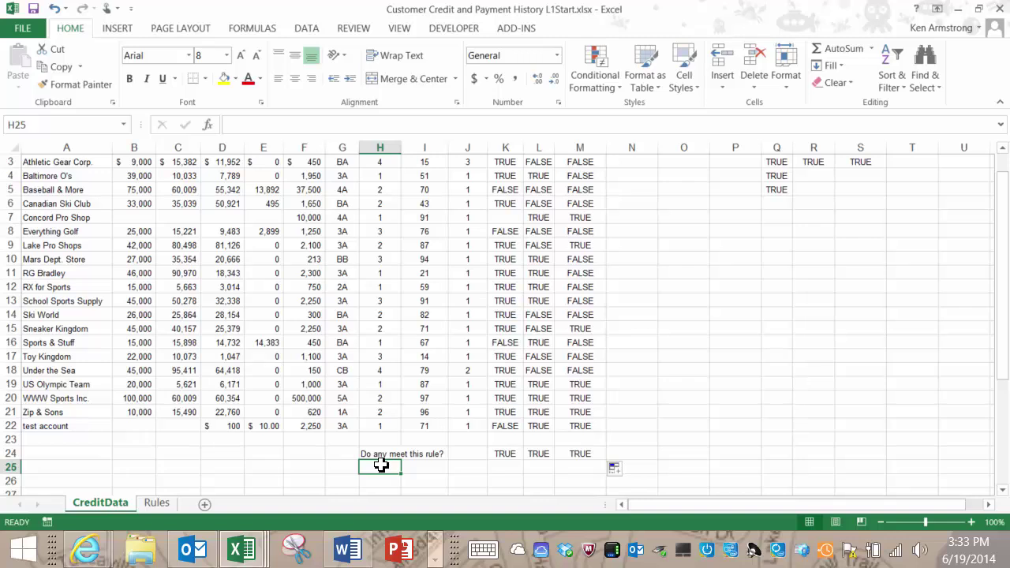
type("Do a")
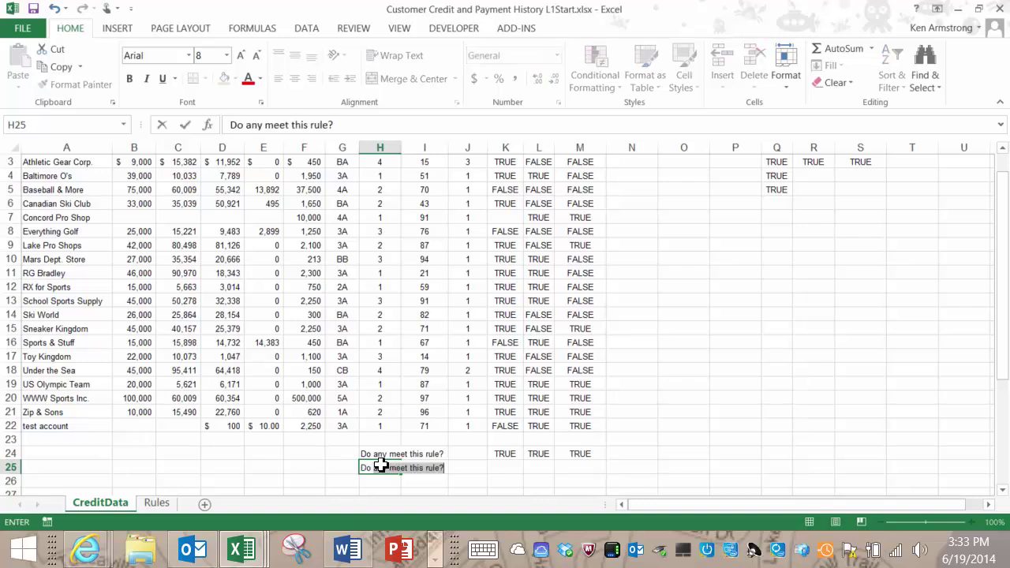
type("NONE me")
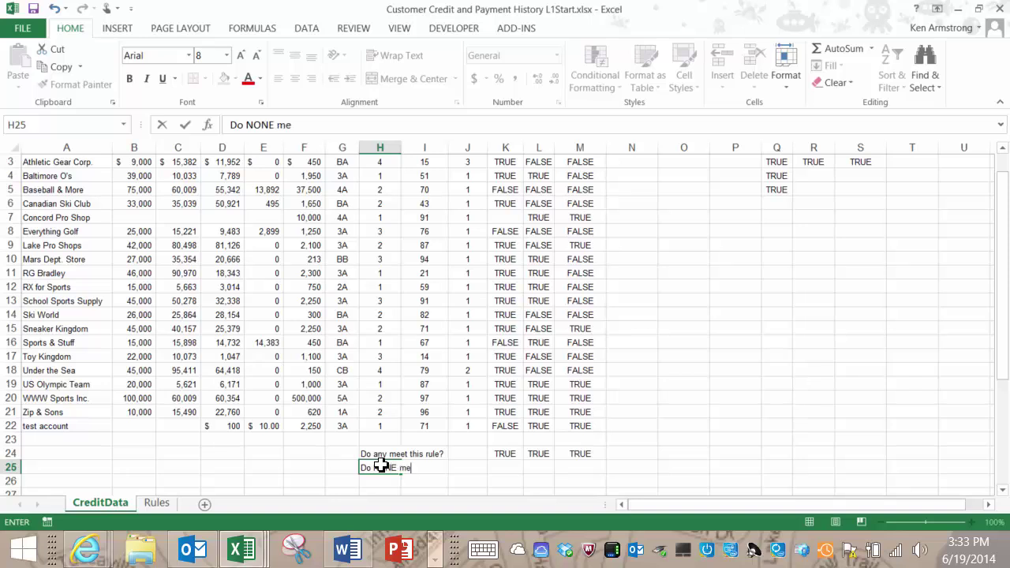
type("et thie rule?")
key("Return")
key("Up")
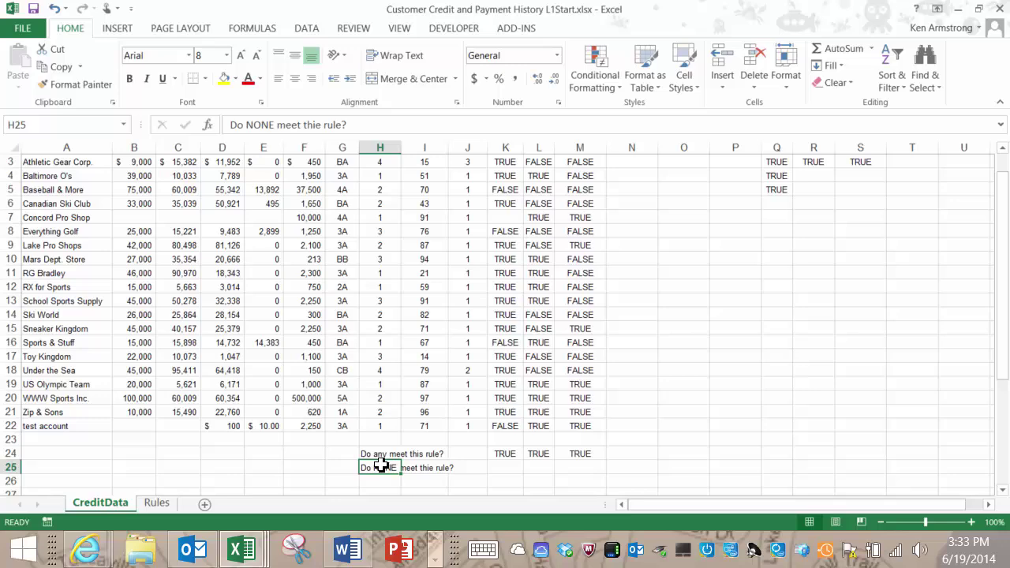
key("Right")
key("Right")
key("Right")
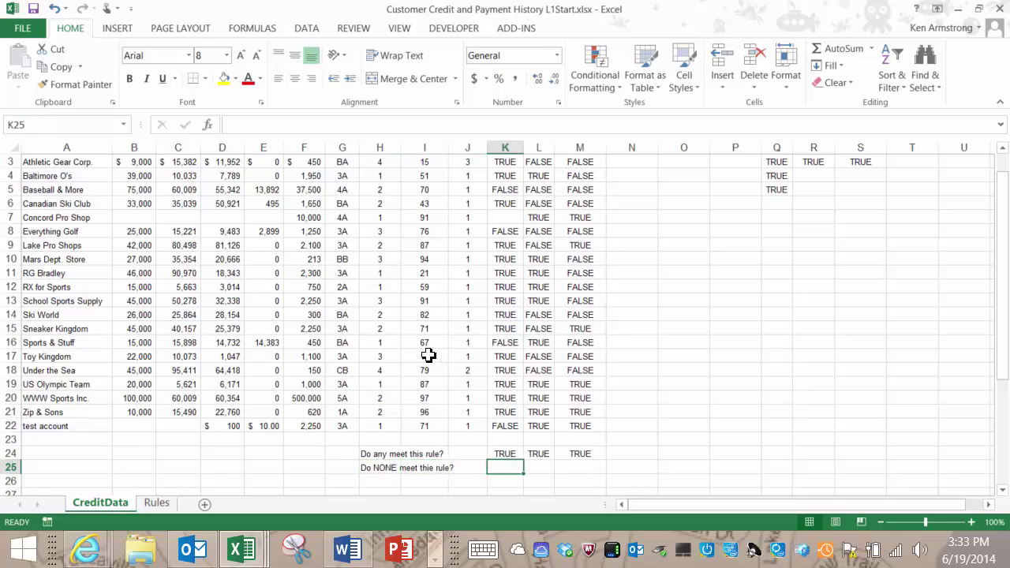
left_click(1002, 148)
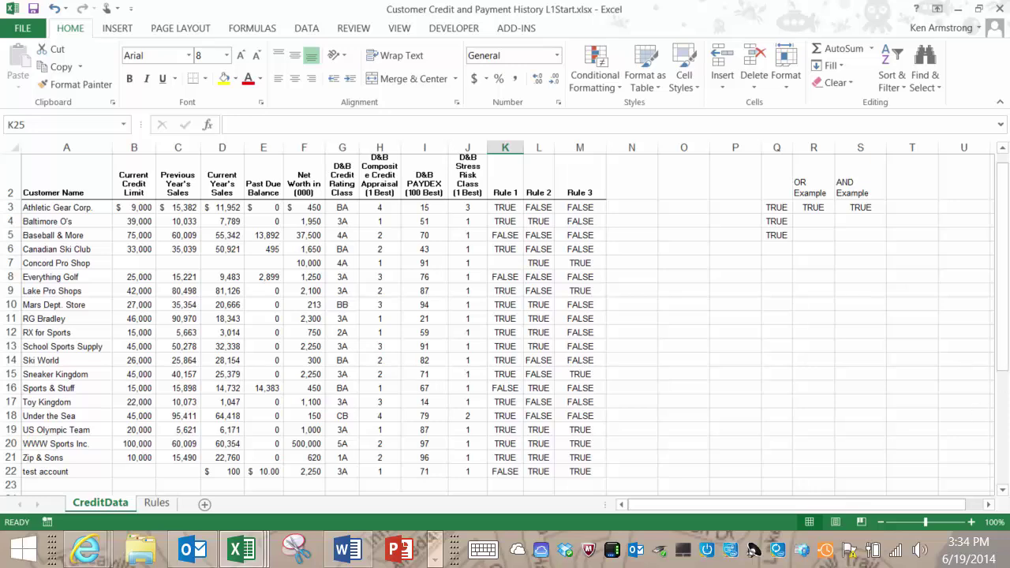
Step: Enter FALSE in K3 and fill it down the Rule 1 column through K22
left_click(1004, 489)
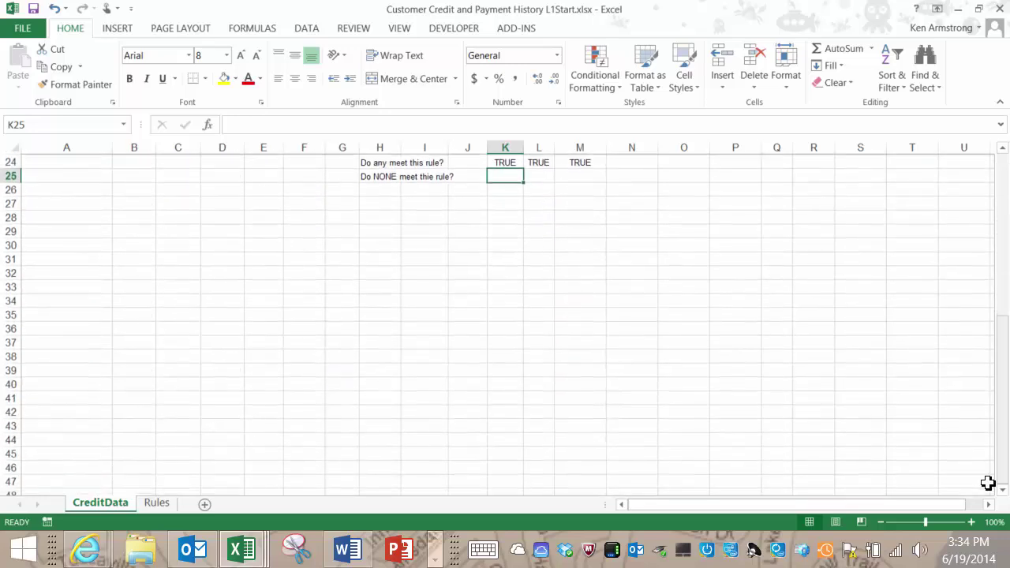
scroll(649, 278, "up", 3)
scroll(648, 278, "up", 4)
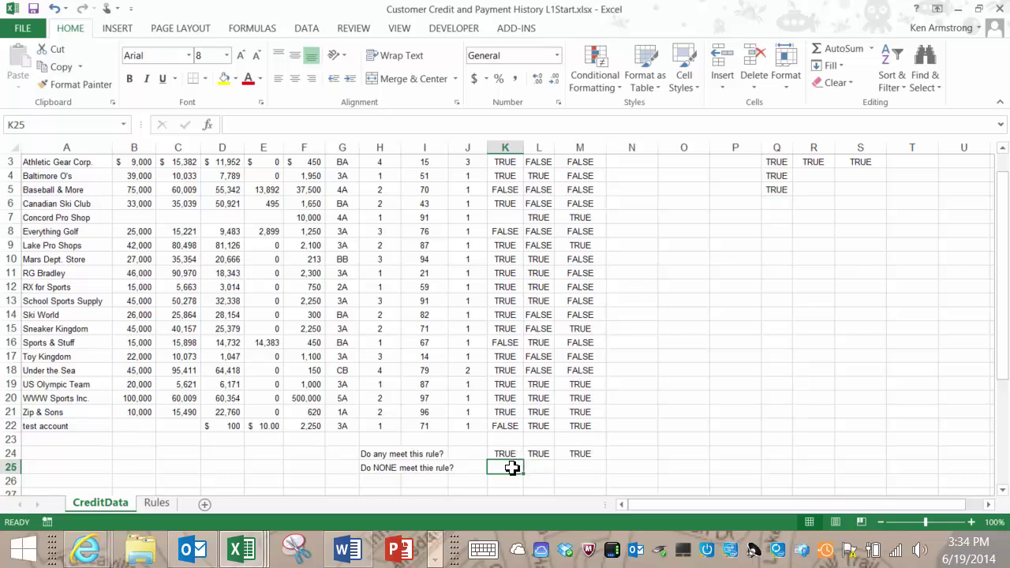
scroll(525, 274, "up", 1)
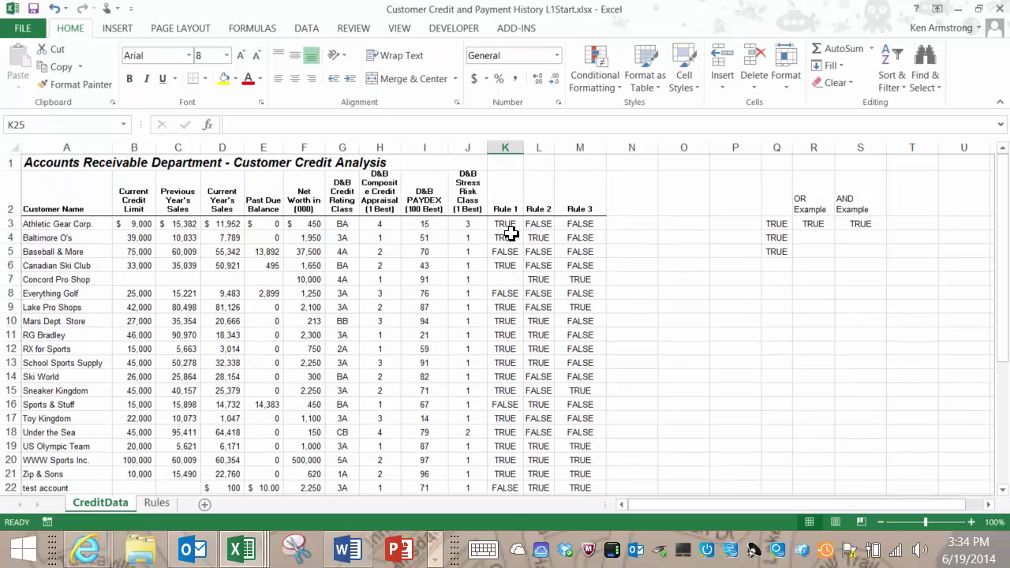
left_click(506, 225)
type("false")
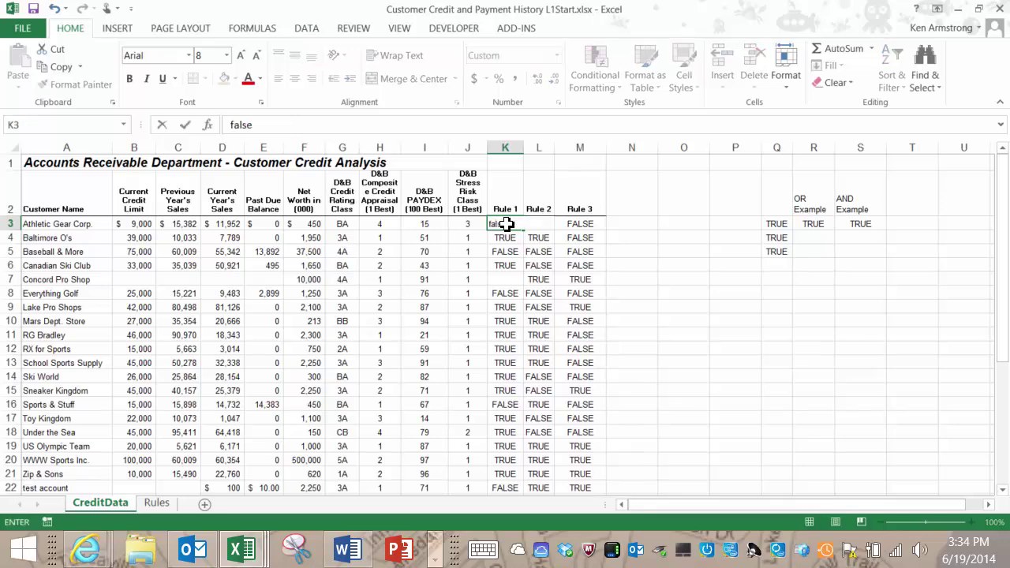
key("Return")
key("Up")
key("shift+Down")
key("shift+Down")
key("shift+Down")
key("shift+Down")
key("shift+Down")
key("shift+Down")
key("shift+Down")
key("shift+Down")
key("shift+Down")
key("shift+Down")
key("shift+Down")
key("shift+Down")
key("shift+Down")
key("shift+Down")
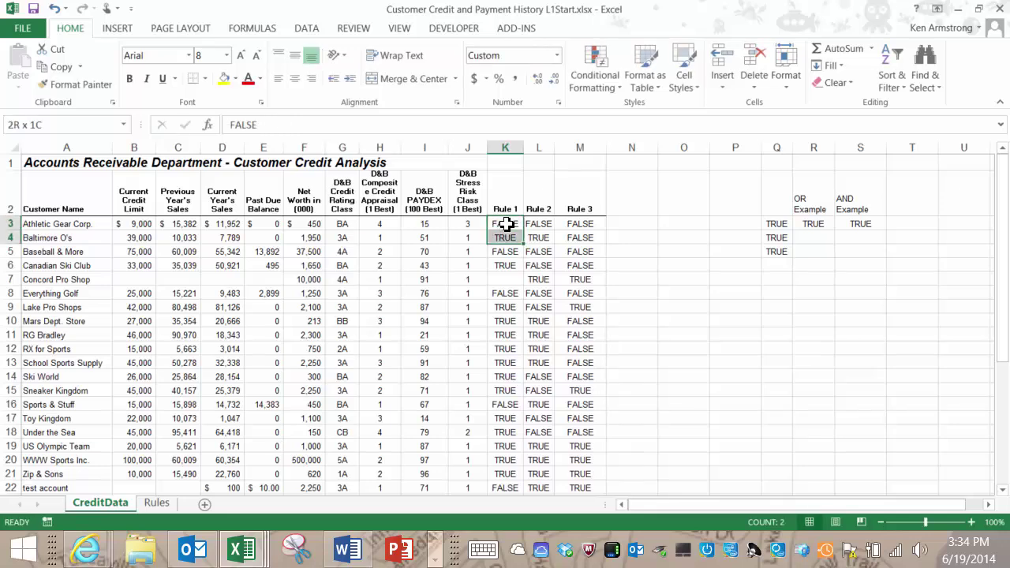
key("ctrl+shift+Down")
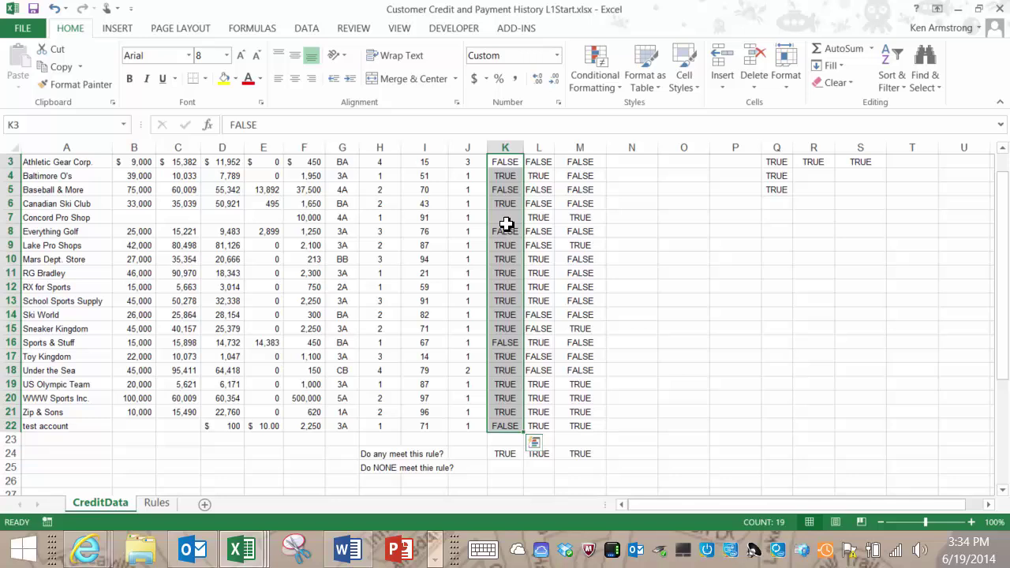
key("ctrl+d")
Step: Overwrite the Rule 1 cells K17:K21 with FALSE after briefly entering TRUE values
key("Down")
key("Down")
key("Down")
key("Down")
key("Down")
key("Down")
key("Down")
key("Down")
key("Down")
key("Down")
key("Down")
key("Down")
key("Down")
key("Down")
key("Down")
key("Down")
key("Down")
key("Down")
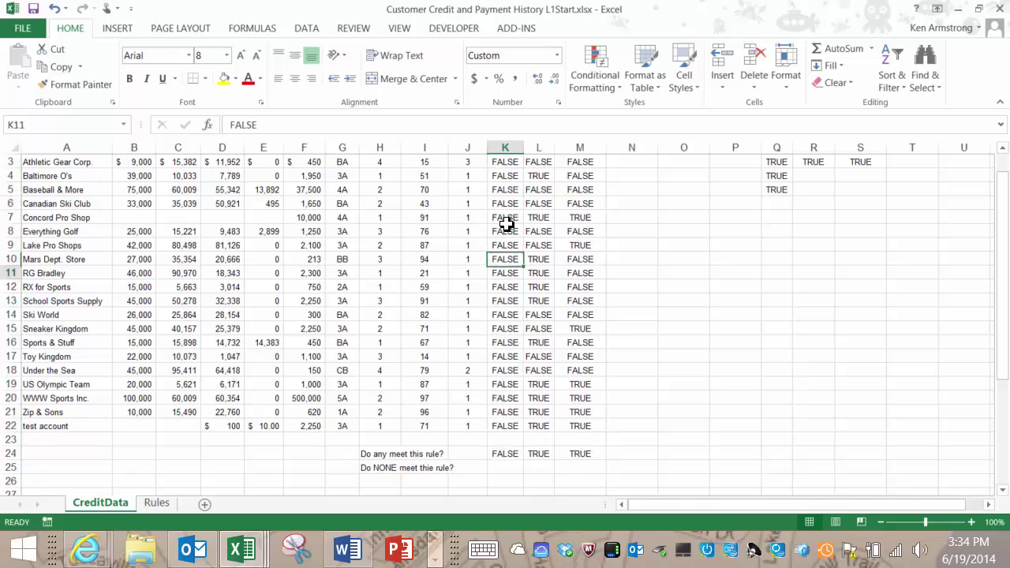
type("true")
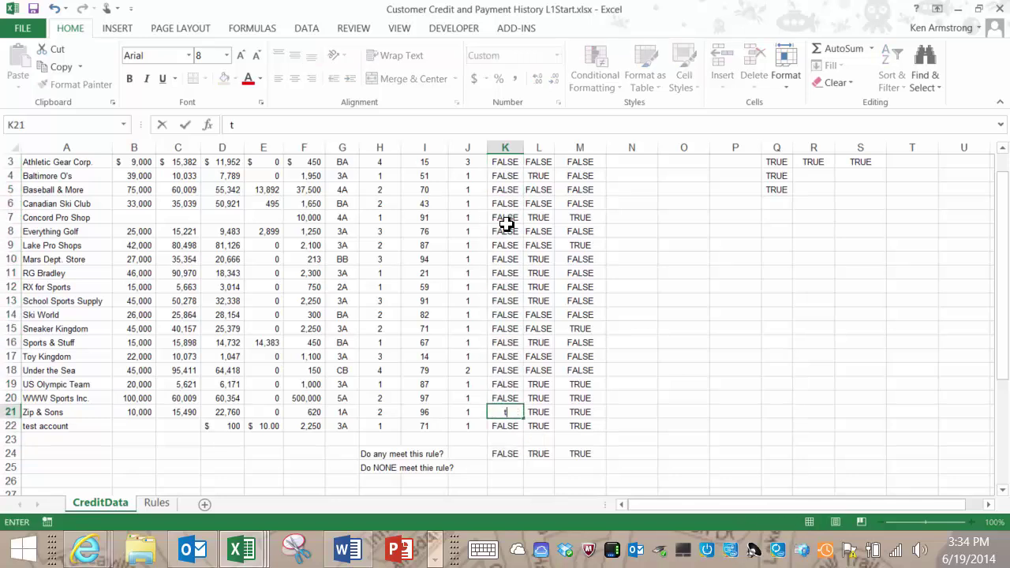
key("Return")
key("Up")
key("Up")
key("Up")
key("Up")
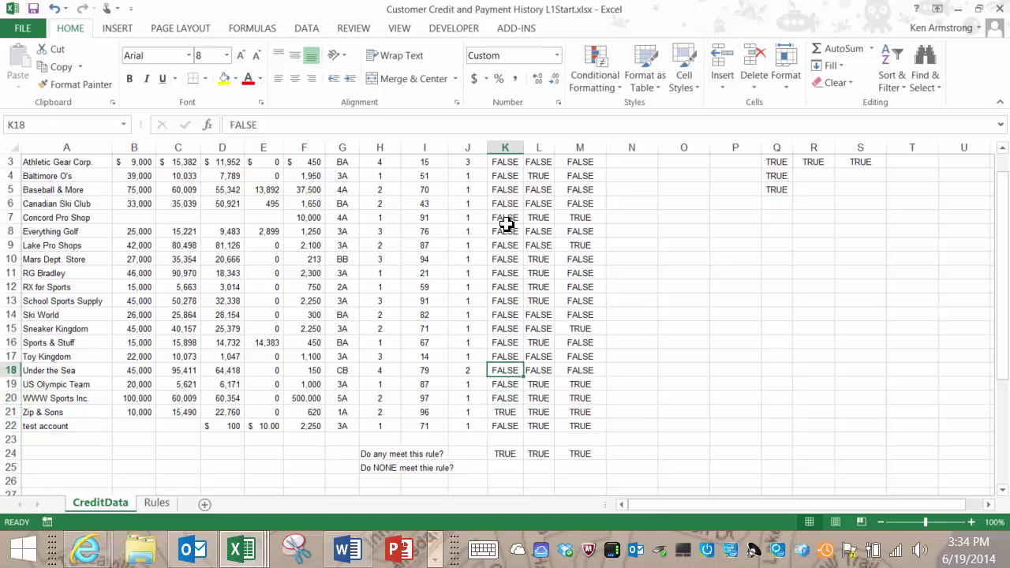
type("true")
key("Return")
key("Up")
key("Up")
key("shift+Down")
key("shift+Down")
key("shift+Down")
key("shift+Down")
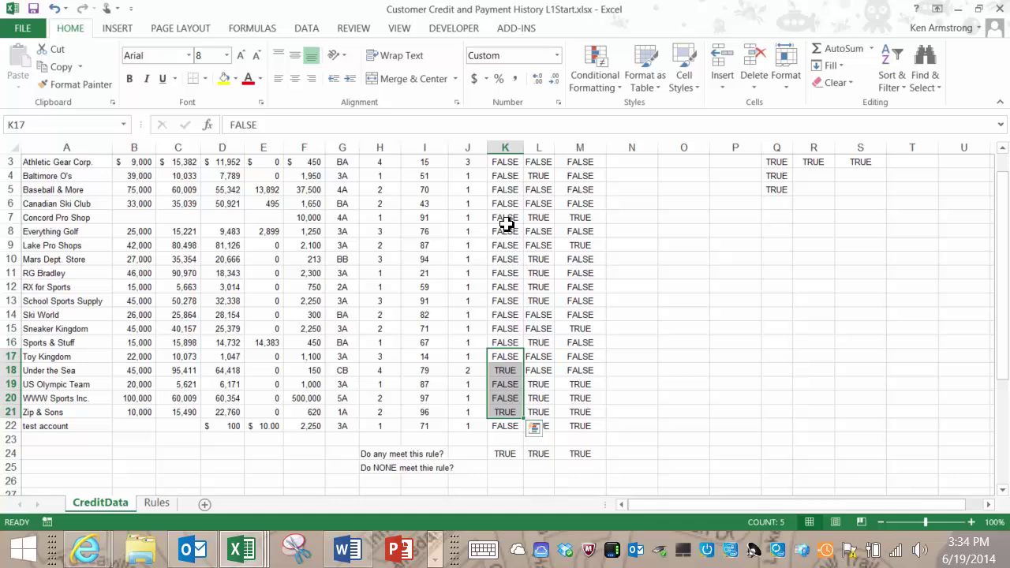
type("false")
key("ctrl+Return")
key("Down")
key("Down")
key("Down")
key("Down")
key("Down")
key("Down")
key("Down")
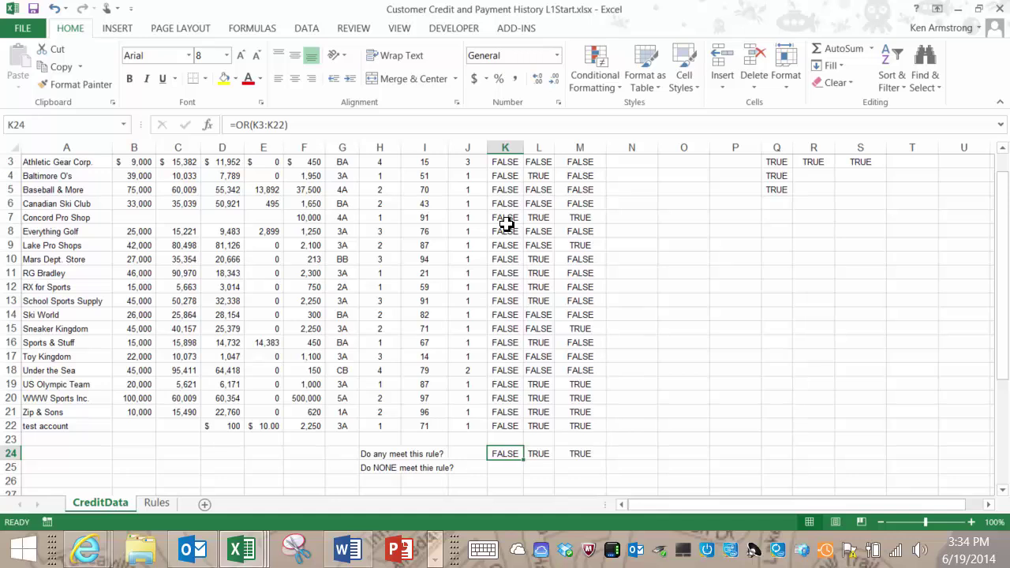
key("Down")
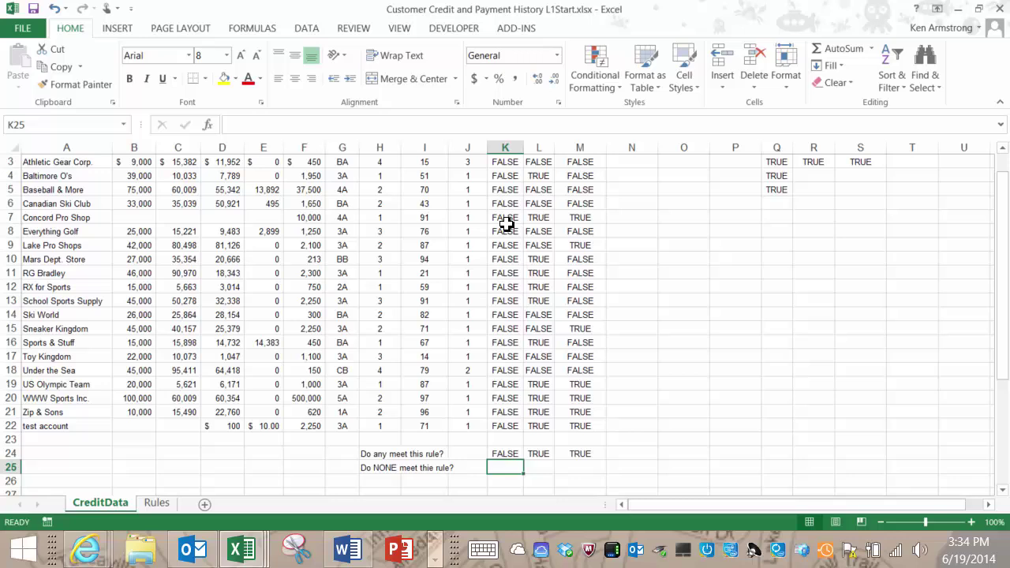
Step: Enter =NOT(K24) in K25 and fill it right across to M25
type("=")
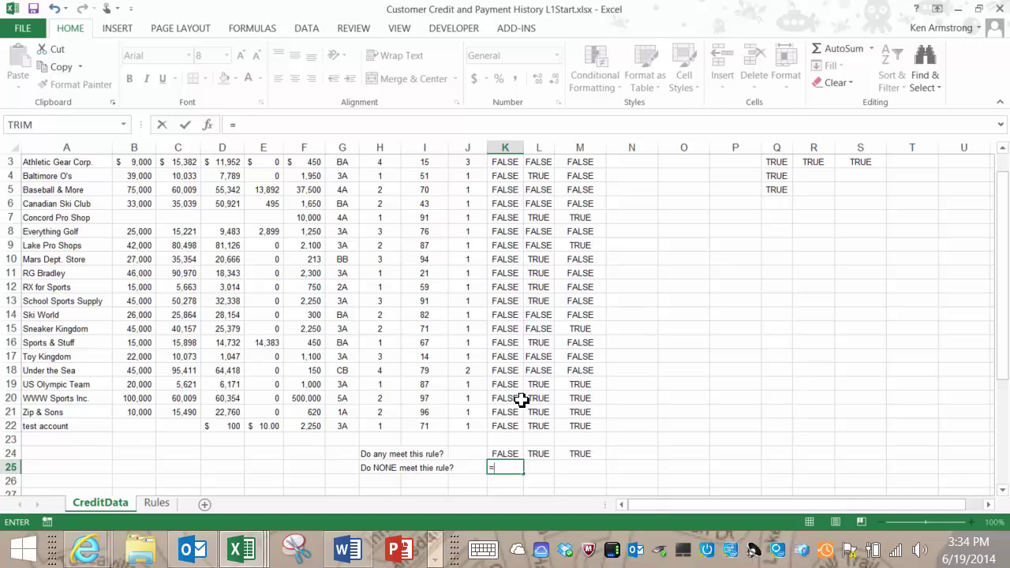
type("not")
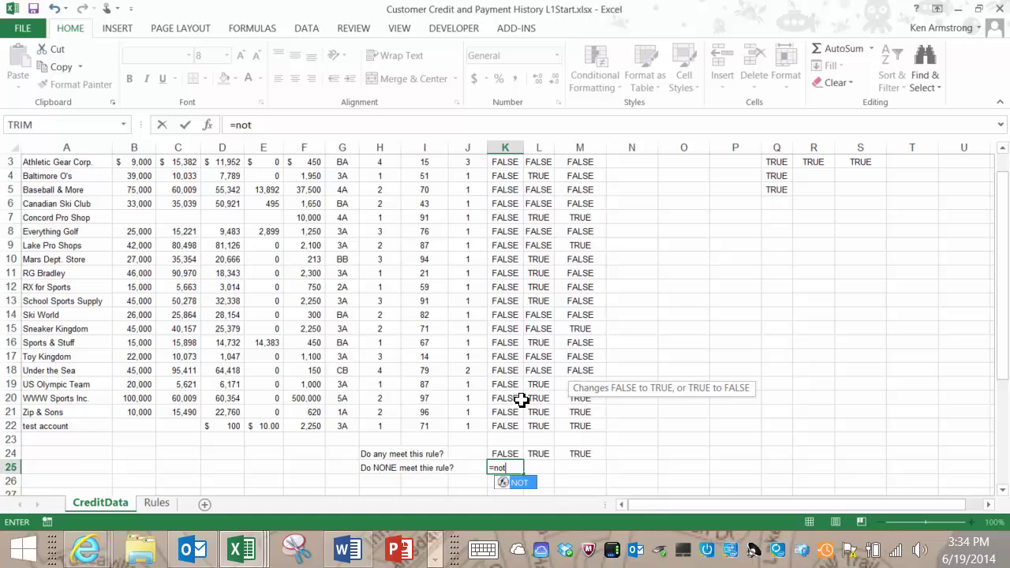
type("(")
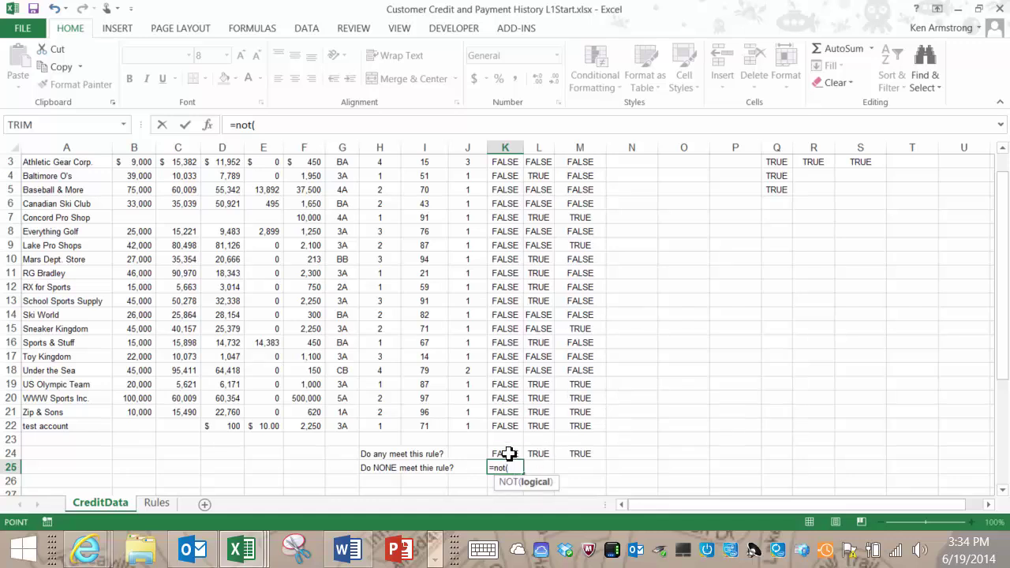
left_click(508, 454)
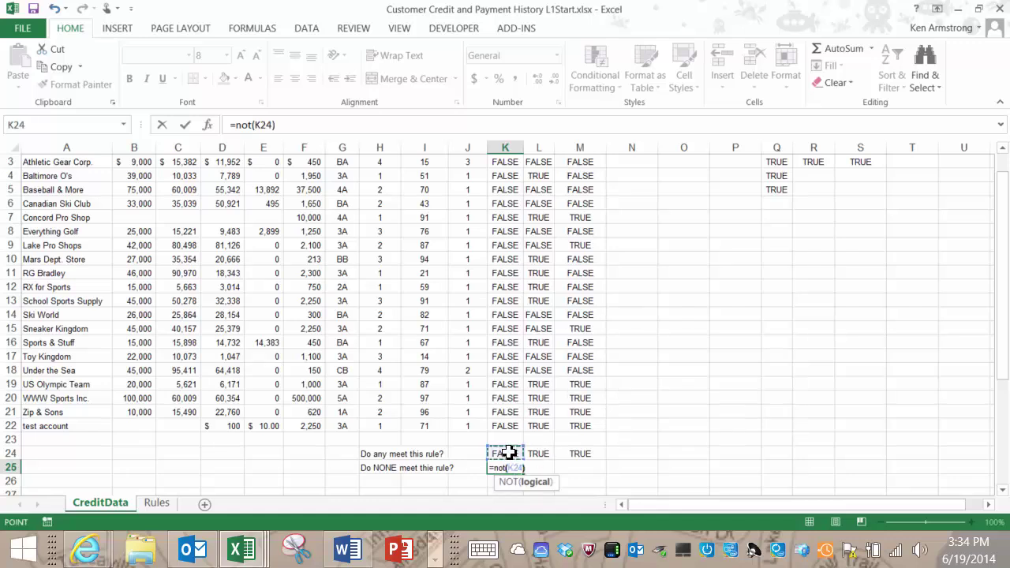
key("ctrl+Return")
key("shift+Right")
key("shift+Right")
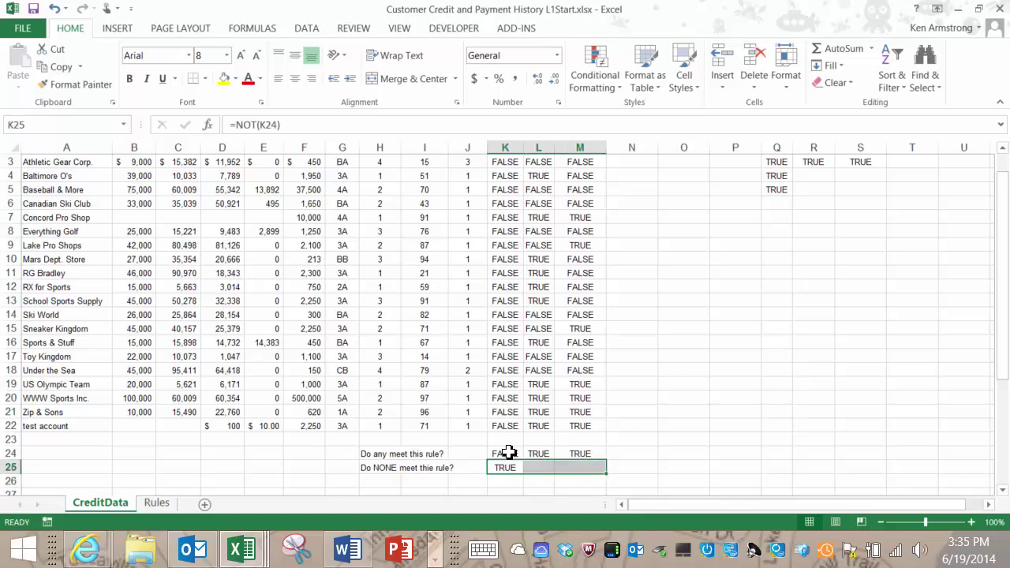
key("ctrl+r")
key("Up")
key("Up")
key("Up")
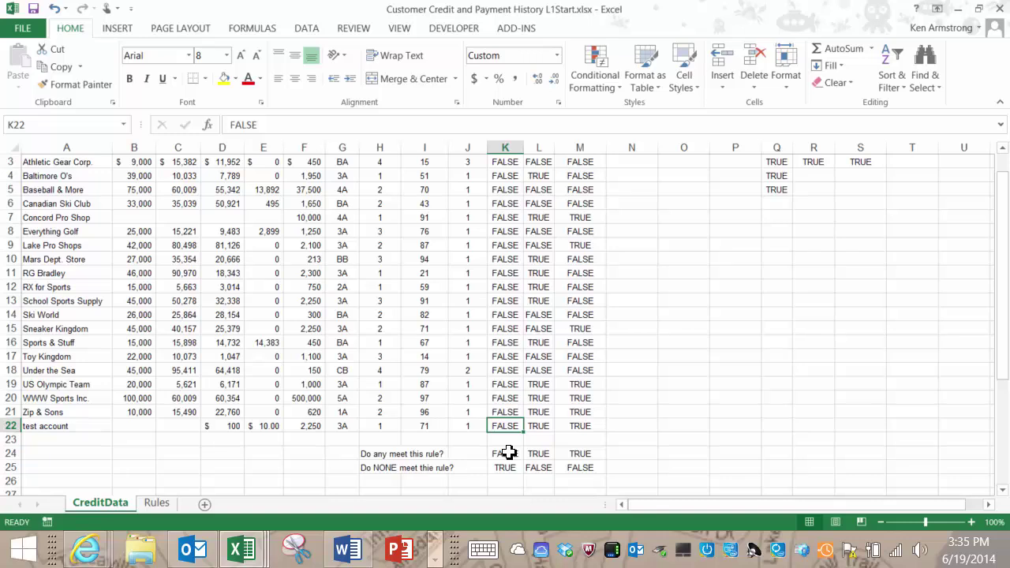
key("Up")
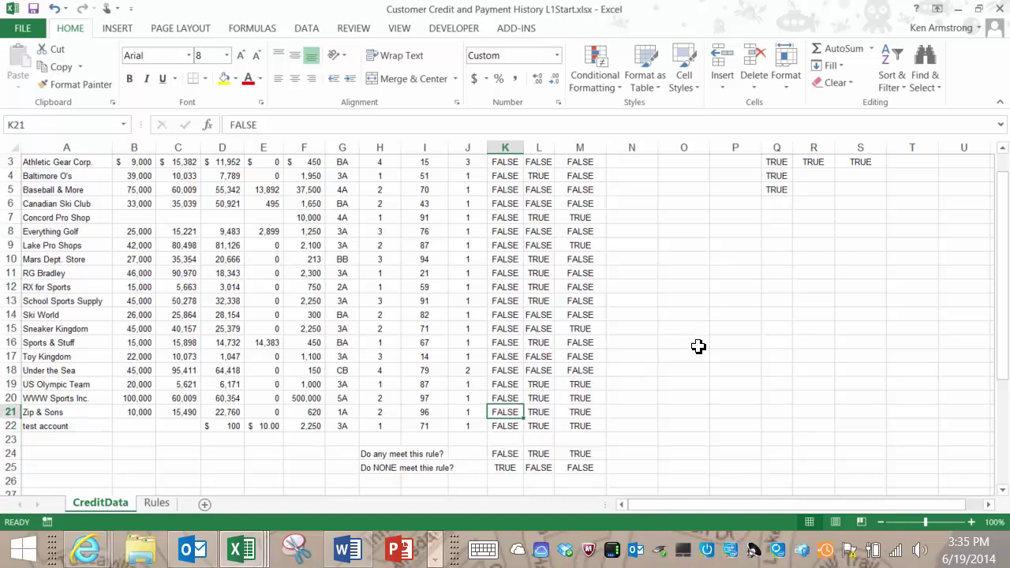
Step: Restore TRUE as the Rule 1 value for Toy Kingdom and WWWW Sports Inc
left_click(511, 458)
left_click(506, 468)
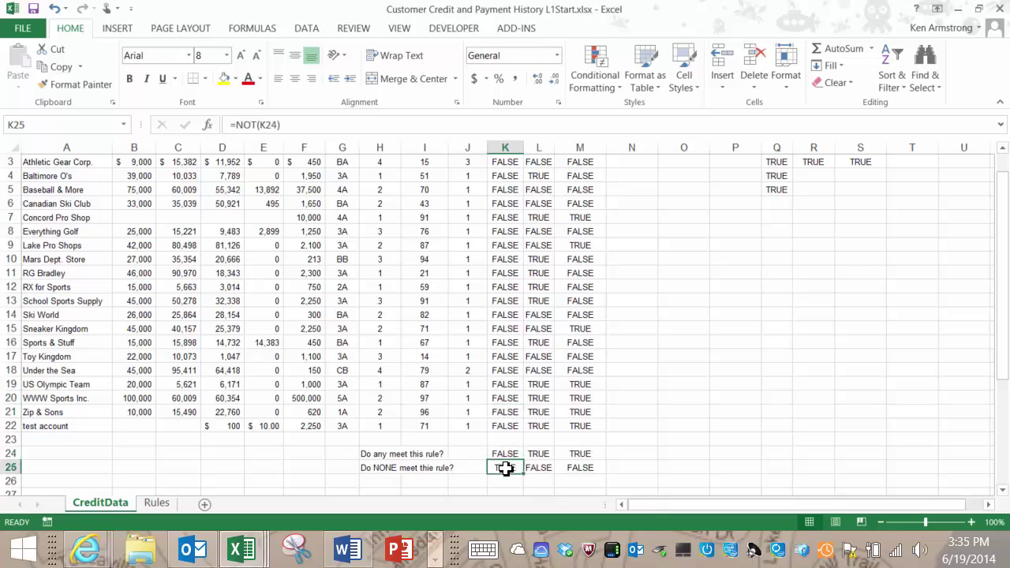
left_click(509, 357)
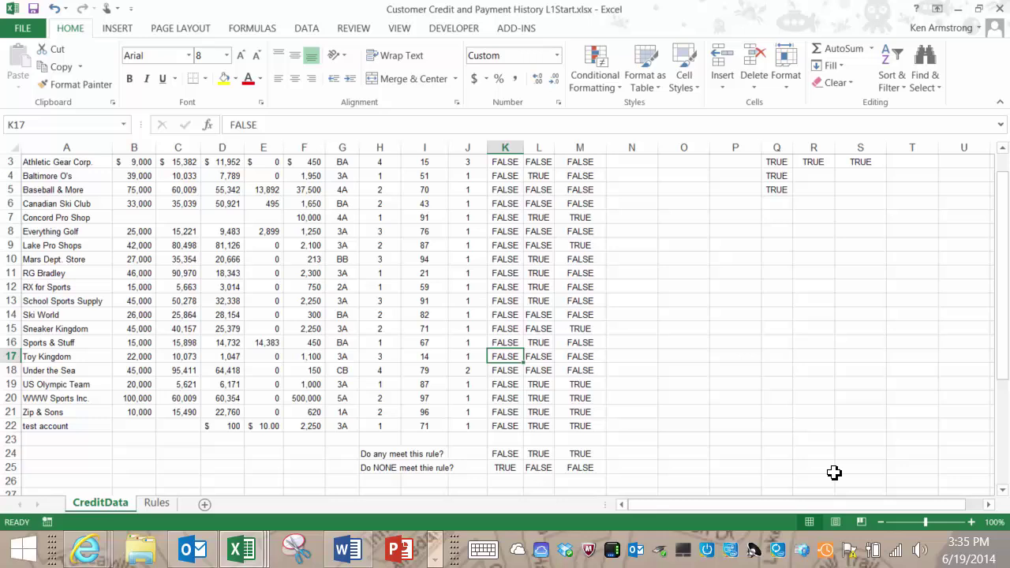
type("true")
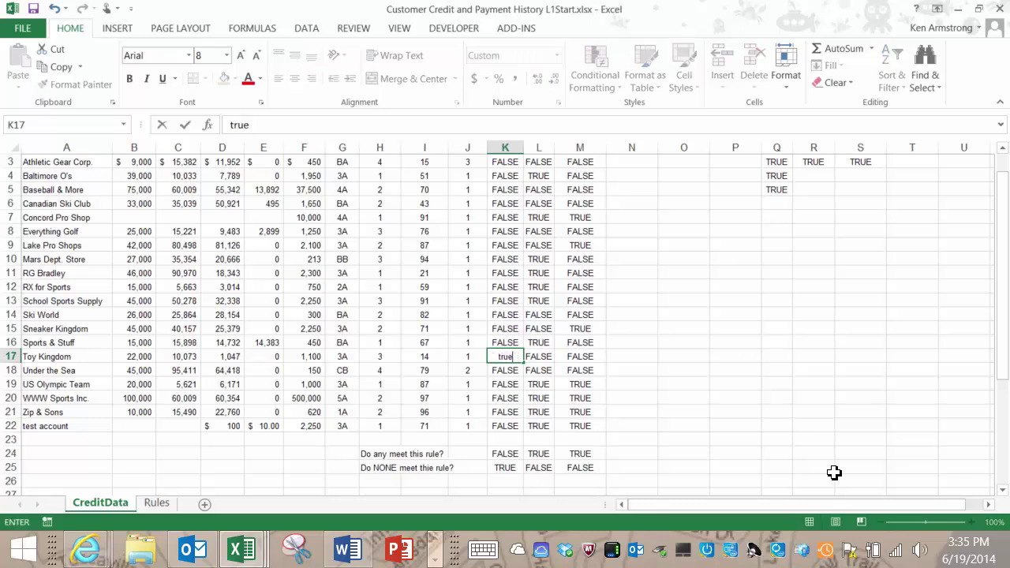
key("Return")
key("Down")
key("Down")
type("true")
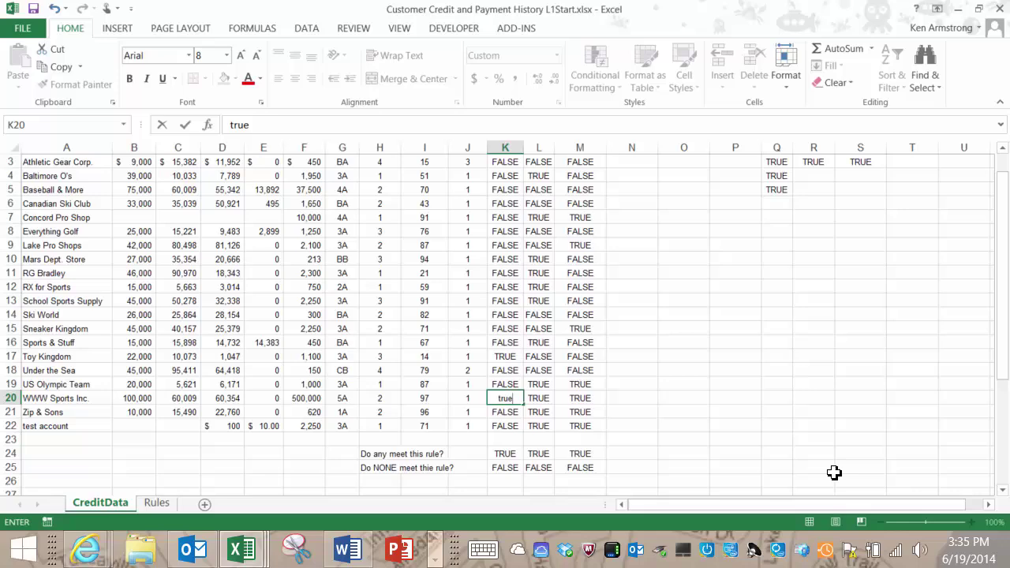
key("Return")
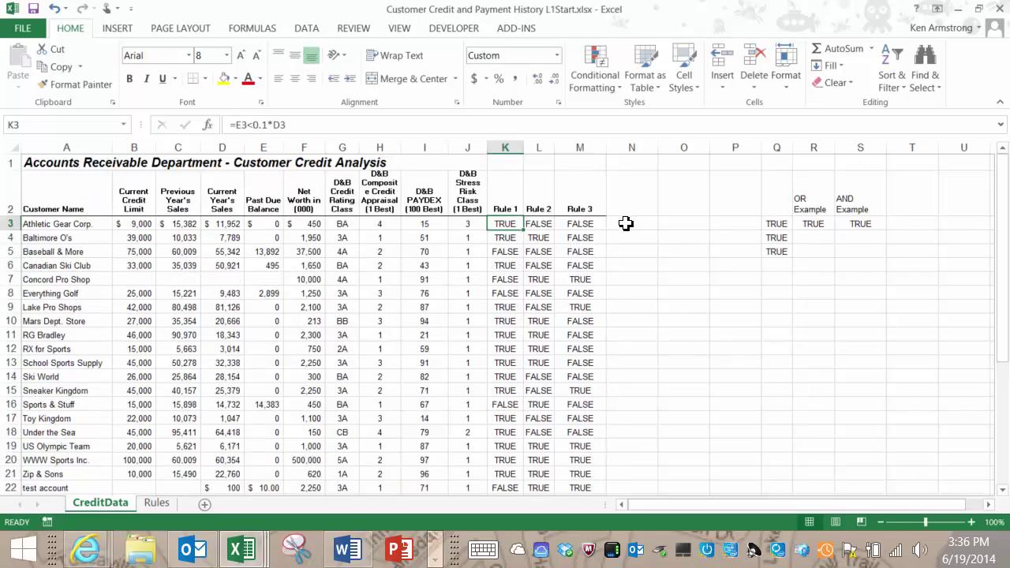
left_click(625, 224)
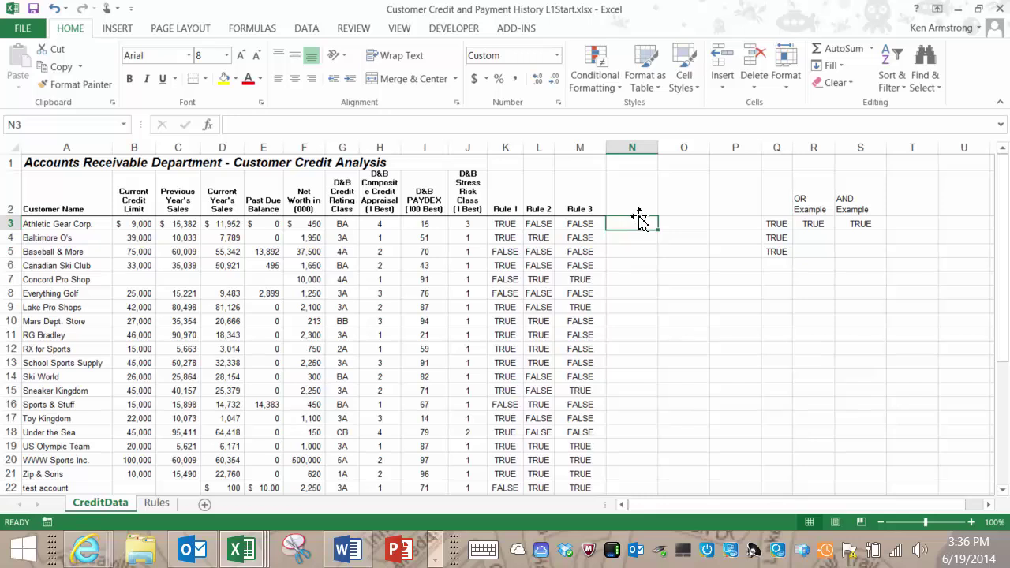
Step: Enter the headings 'customer passes at least 1 rule' in N2 and 'customer fails all rules' in O2
left_click(636, 198)
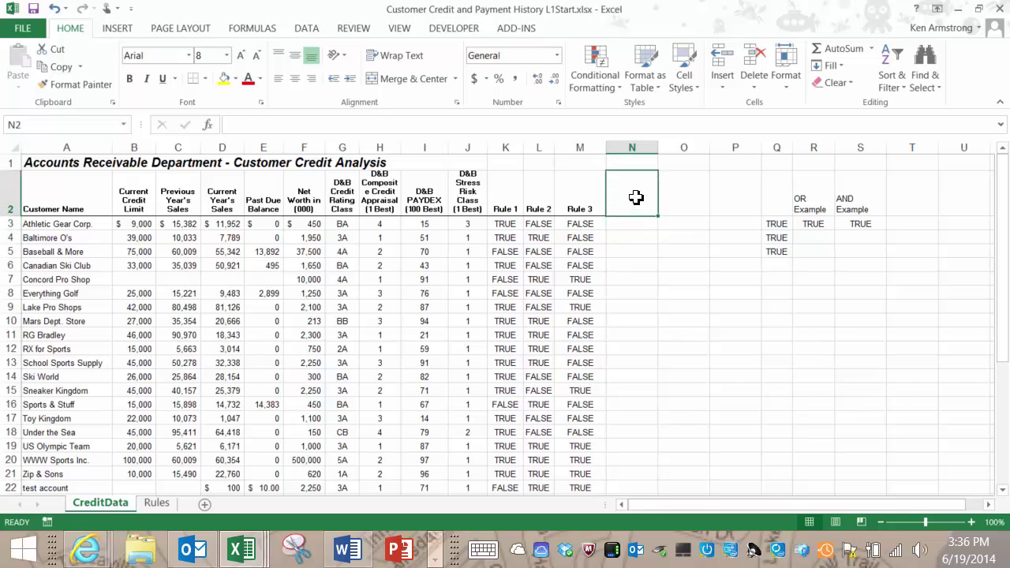
type("cu")
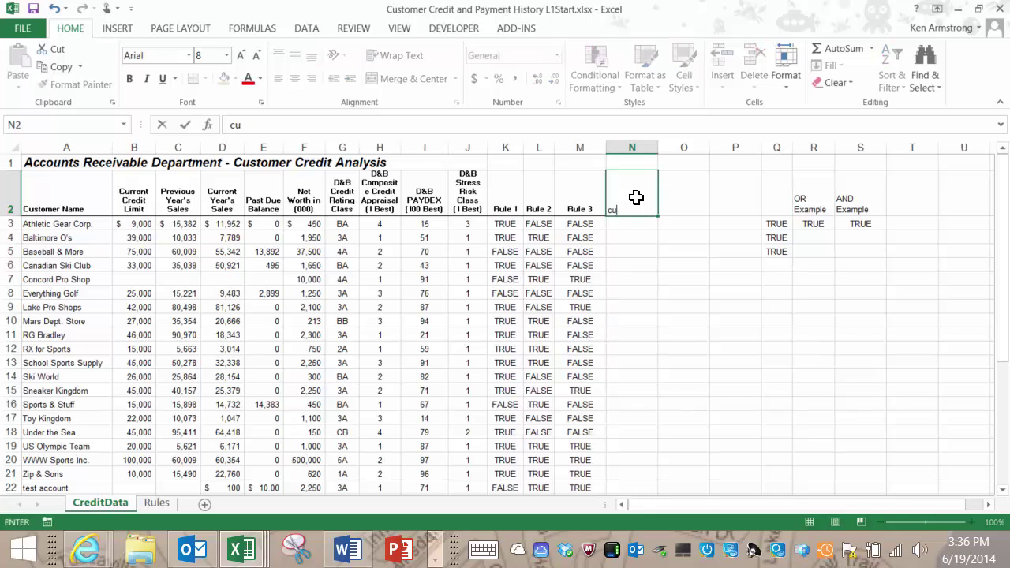
type("stomer pass")
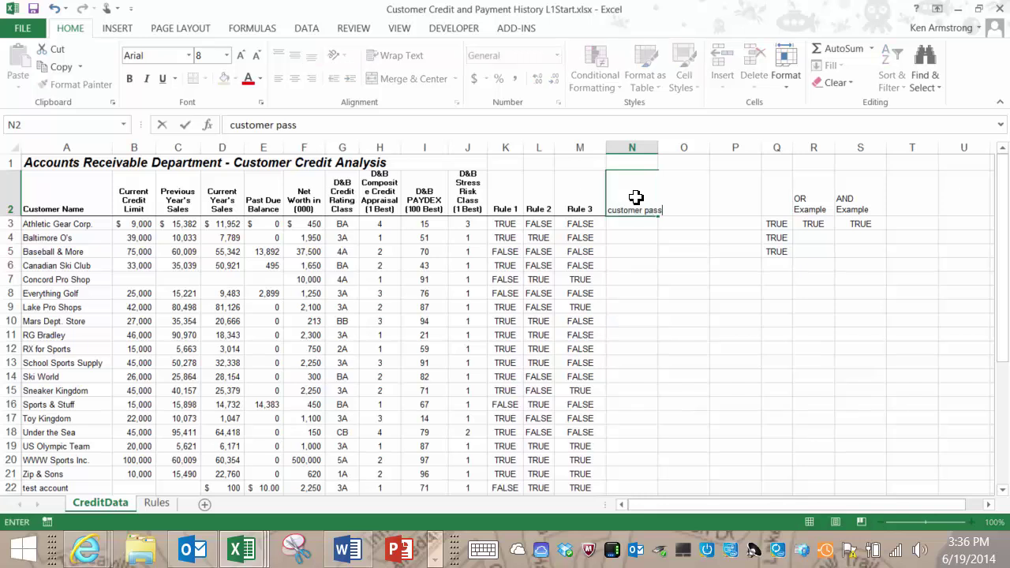
type("es at least 1 rule")
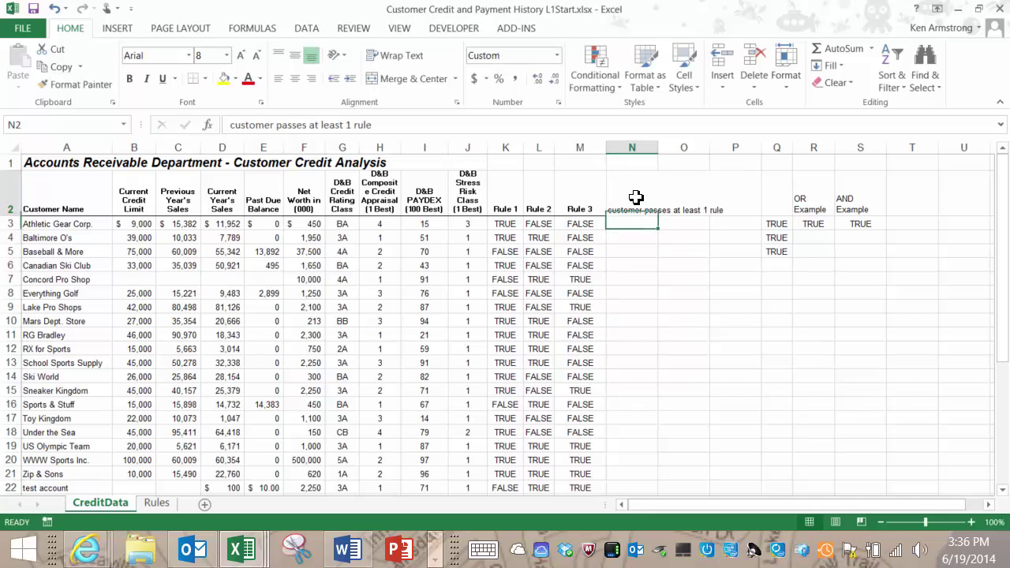
key("Tab")
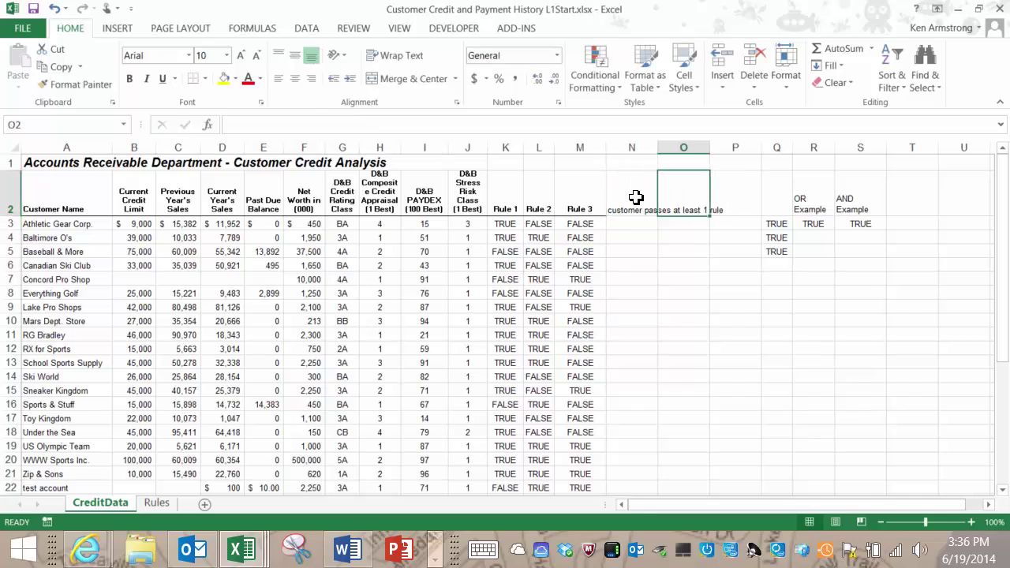
type("customer ")
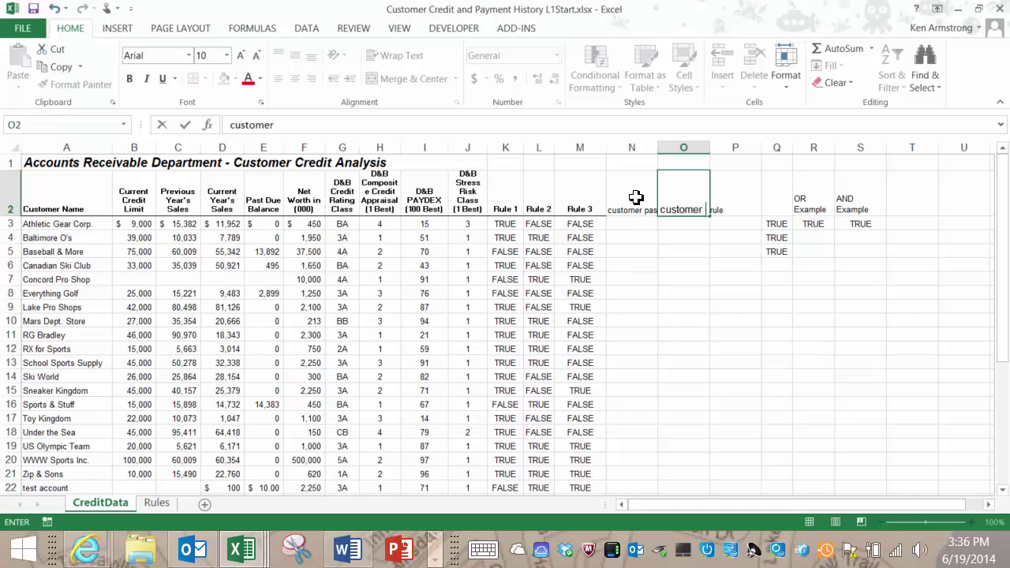
type("fails all rules")
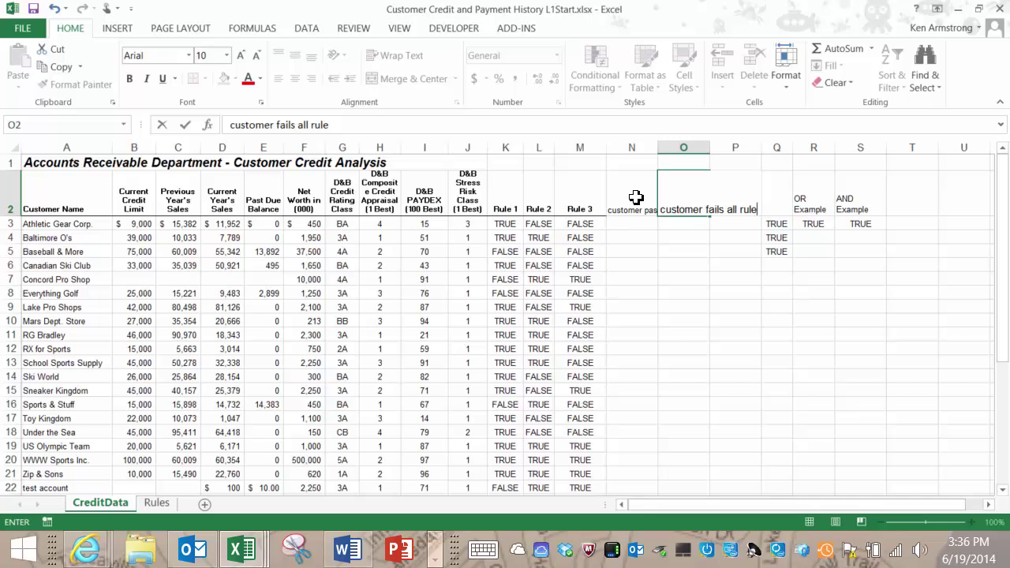
key("Return")
key("Up")
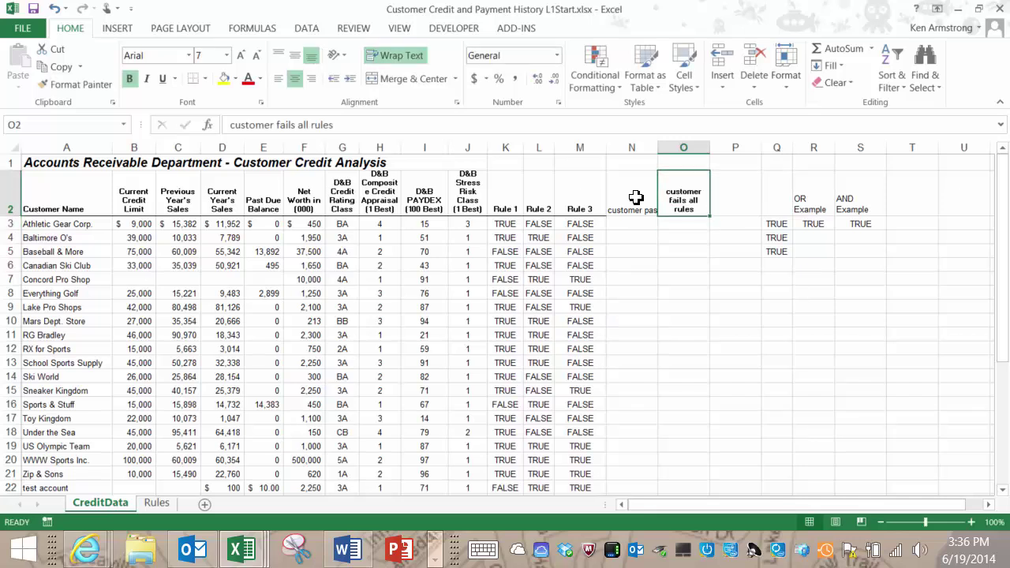
Step: Enter =OR(K3:M3) in N3, which returns TRUE for Athletic Gear Corp
left_click(621, 224)
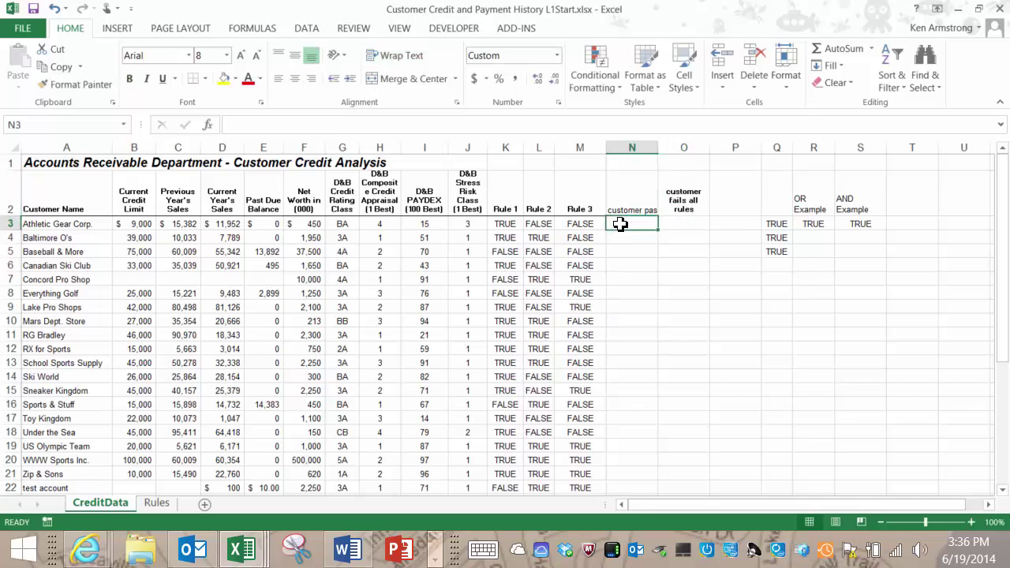
type("=or")
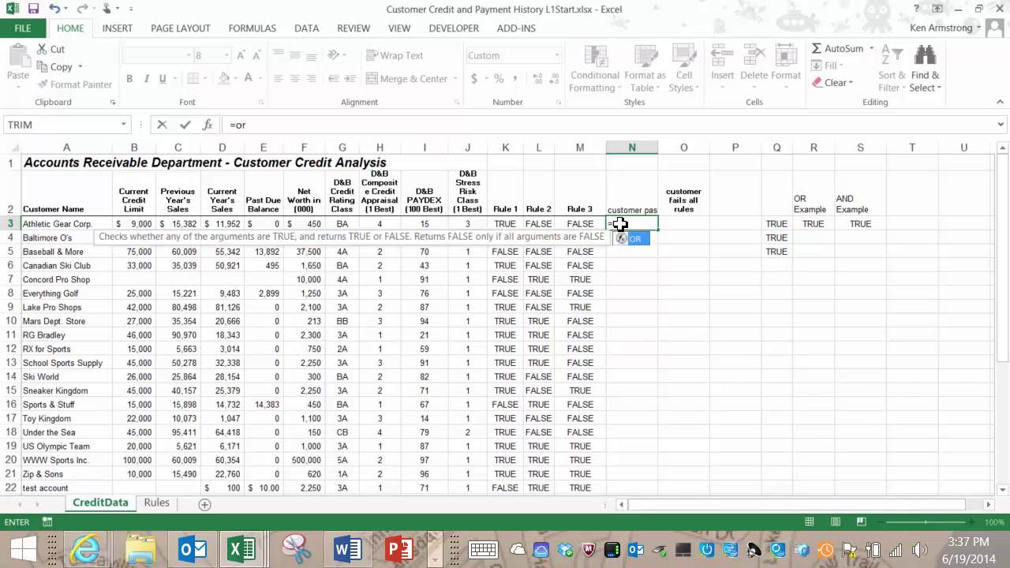
type("(")
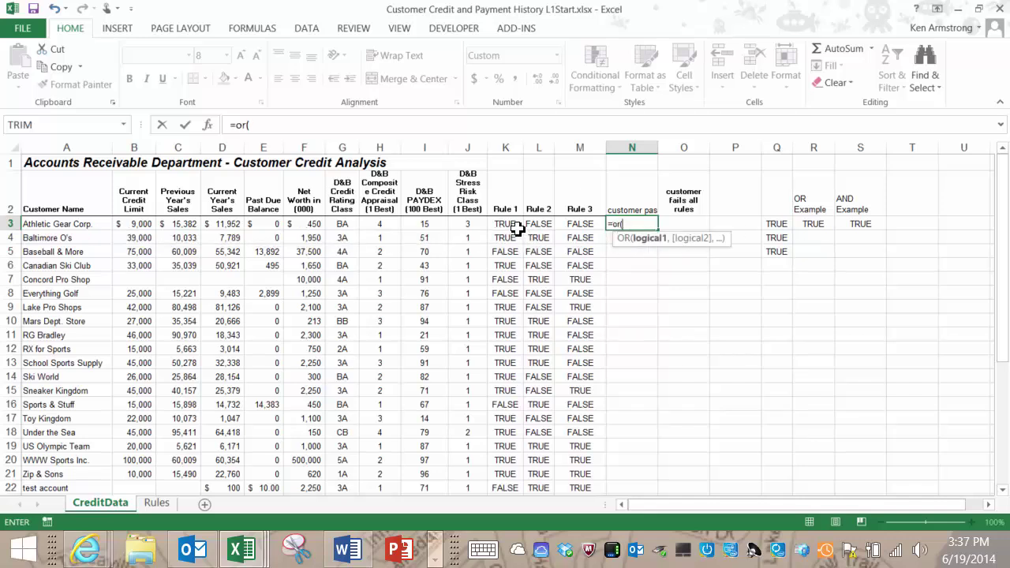
left_click_drag(521, 227, 582, 224)
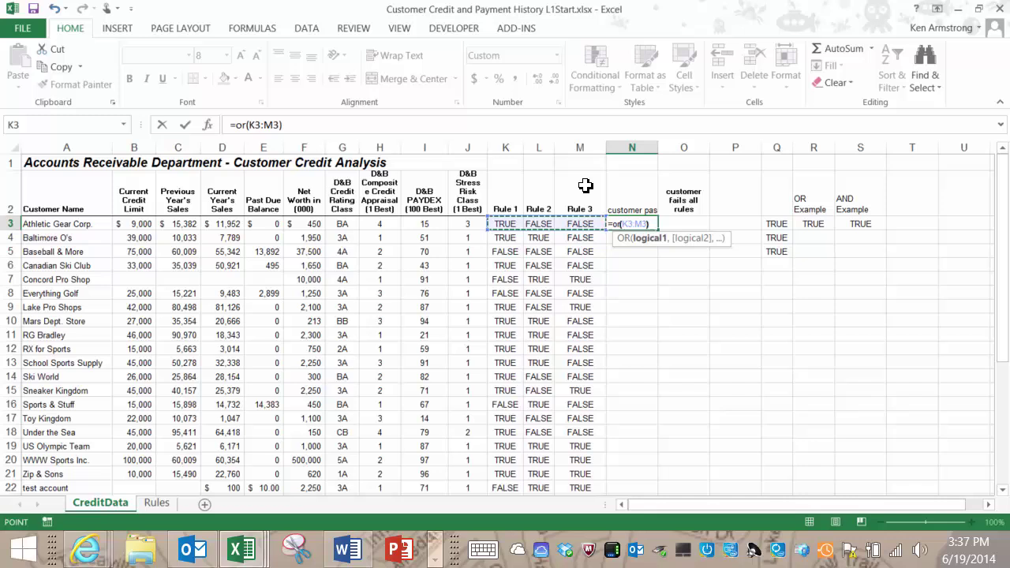
key("Return")
key("Up")
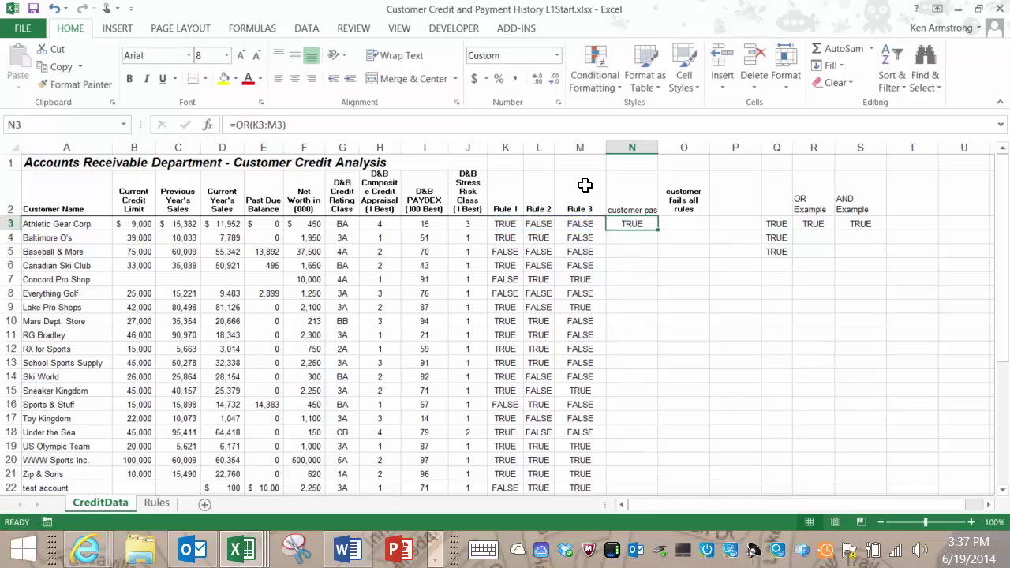
key("Right")
key("Left")
key("Right")
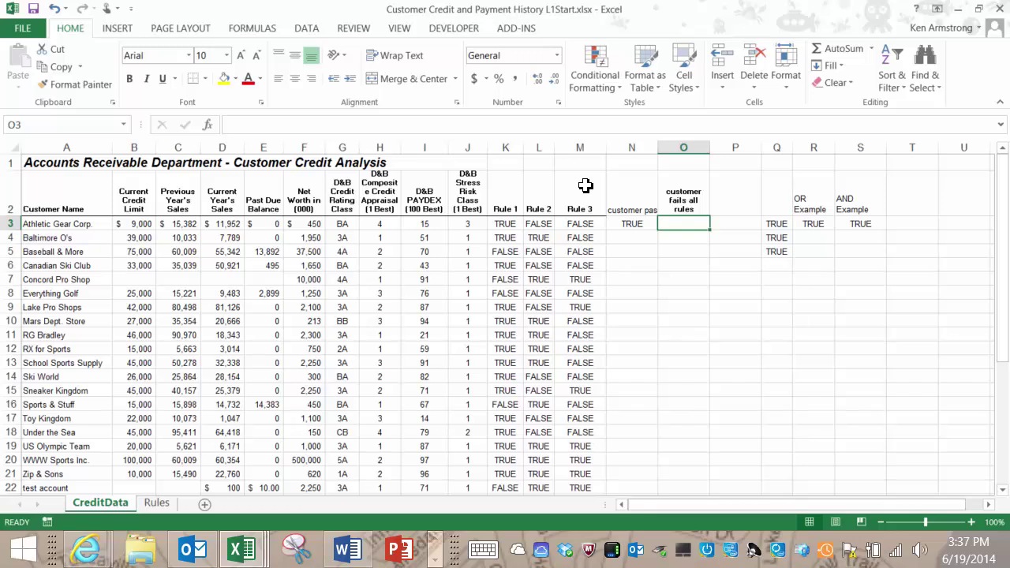
key("Left")
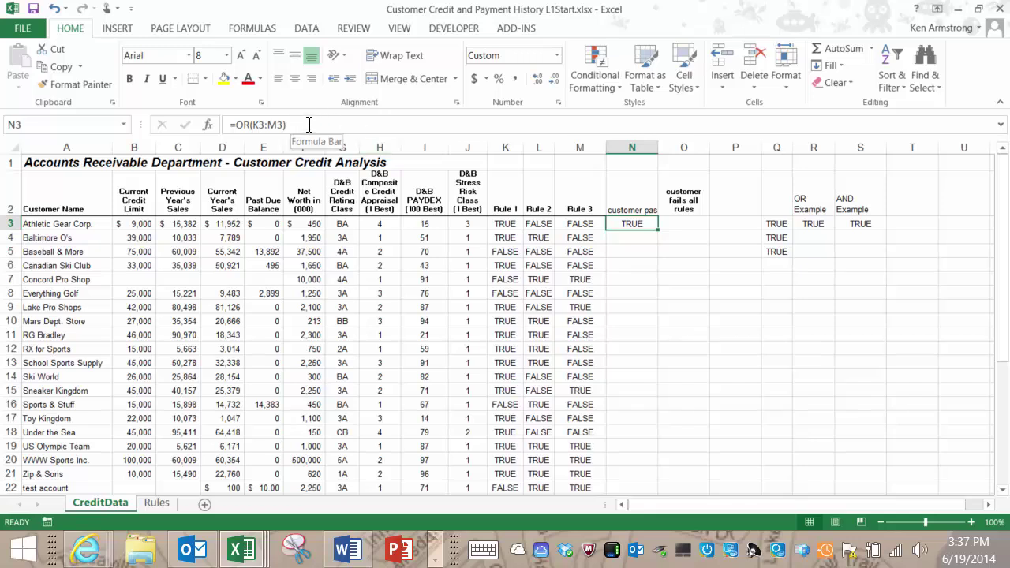
Step: Copy the =OR(K3:M3) formula text from N3's formula bar
left_click_drag(308, 125, 234, 127)
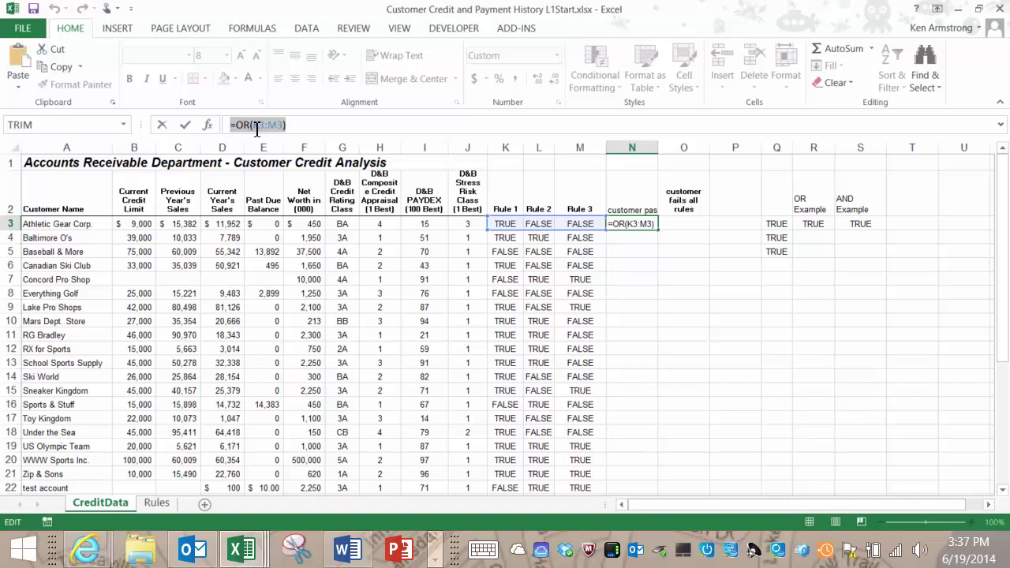
right_click(255, 127)
left_click(284, 157)
key("Escape")
Step: Paste the formula into O3 and wrap it as =NOT(OR(K3:M3)), giving FALSE
left_click(695, 224)
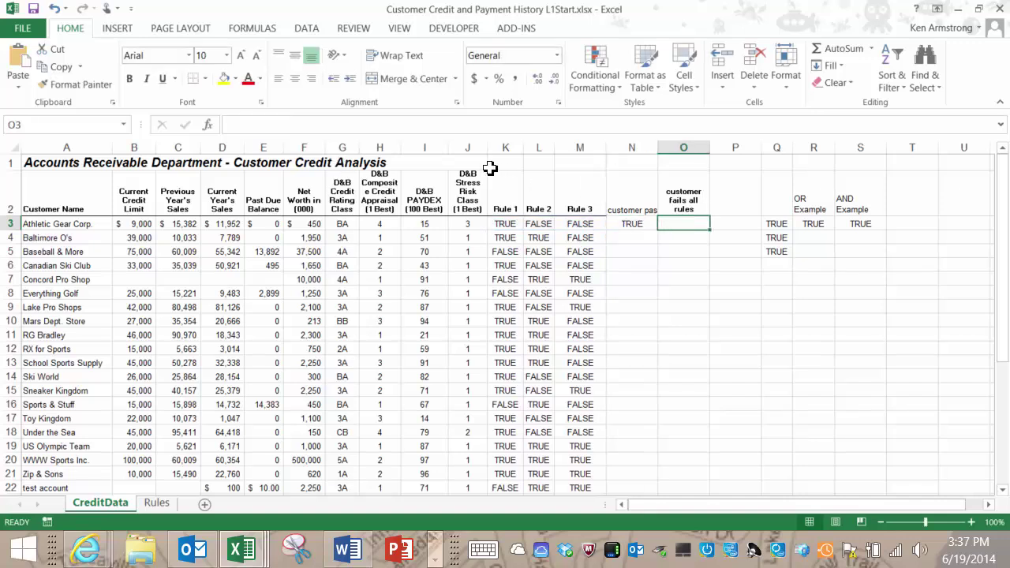
left_click(359, 126)
right_click(359, 128)
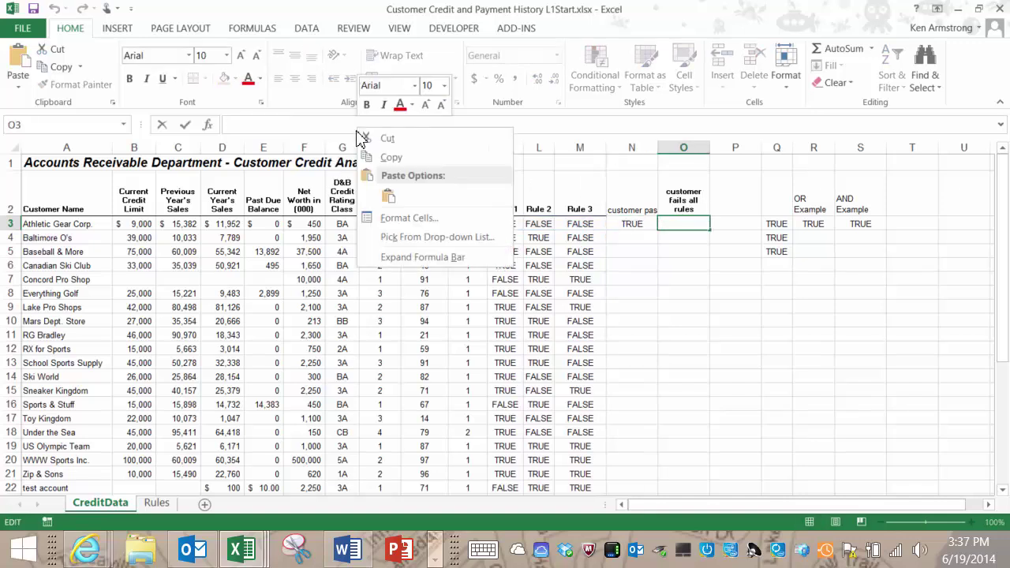
left_click(393, 197)
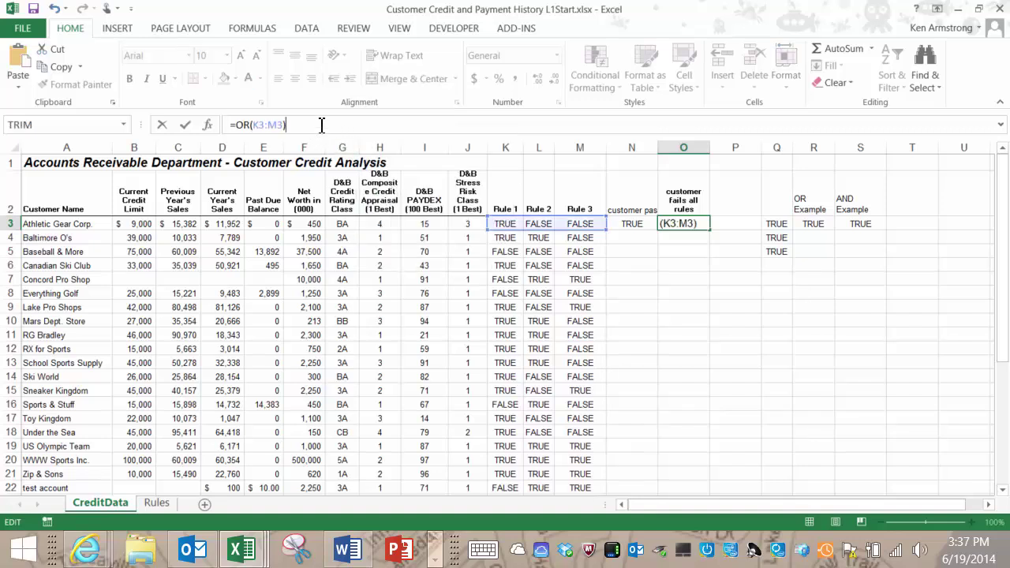
type(")")
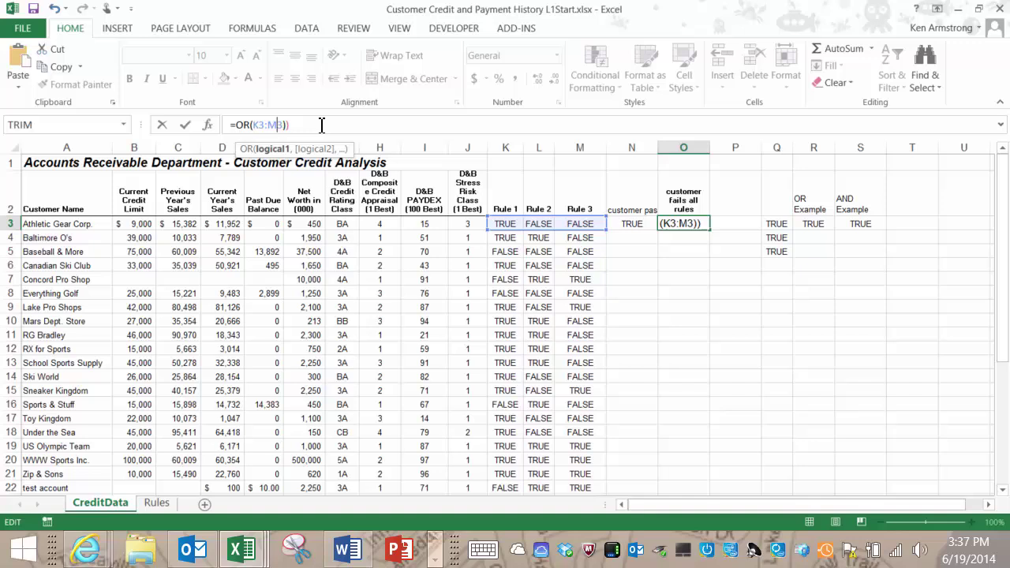
key("Home")
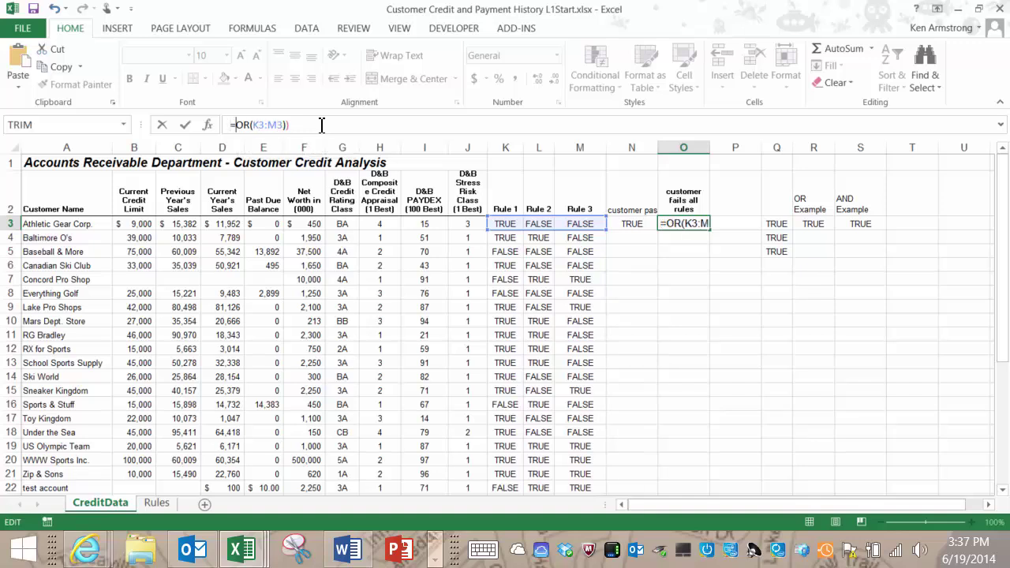
type("(")
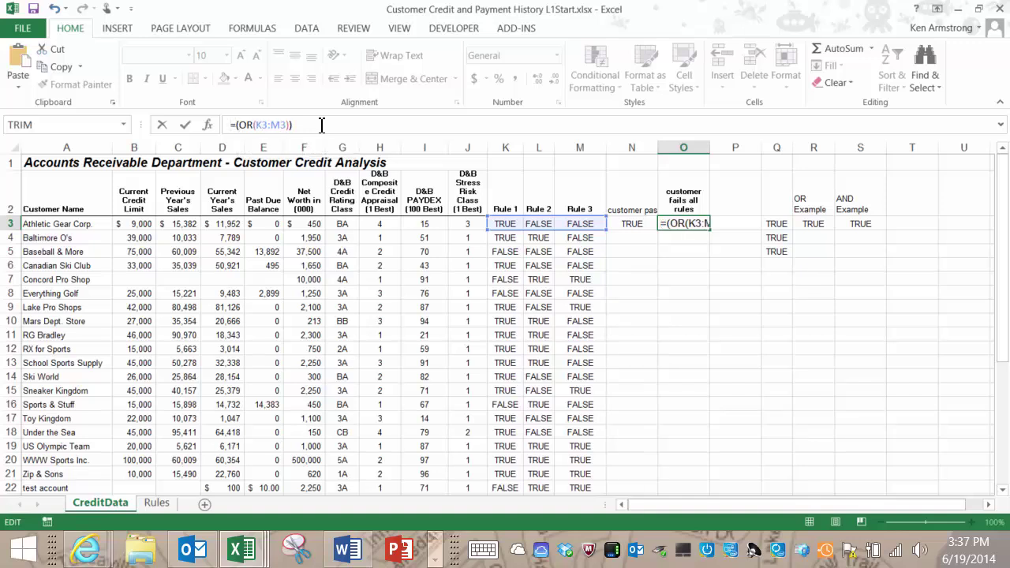
type("not")
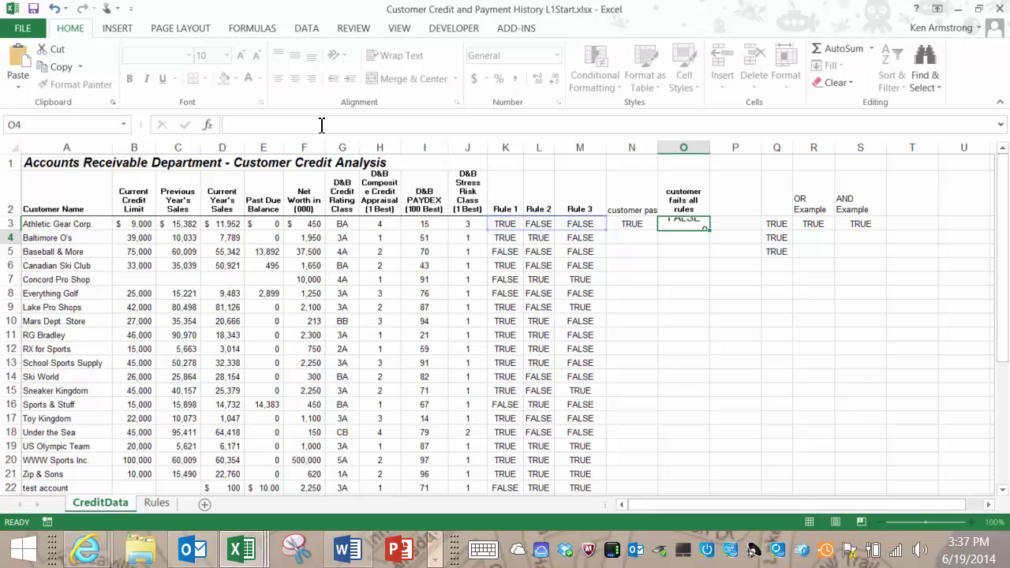
key("Return")
key("Up")
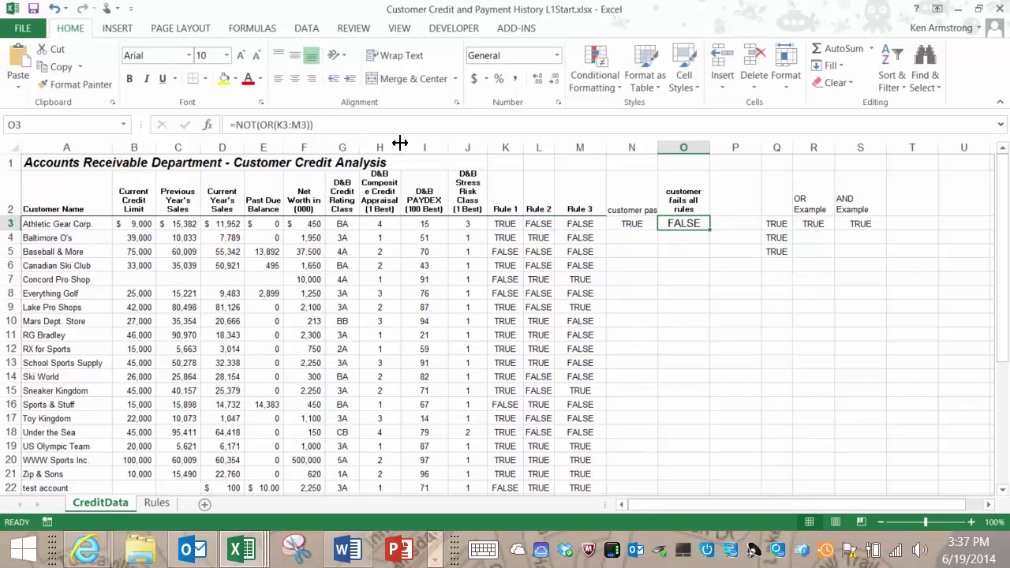
Step: Fill O3's NOT(OR) formula down column O through row 22
left_click_drag(711, 231, 713, 232)
double_click(714, 233)
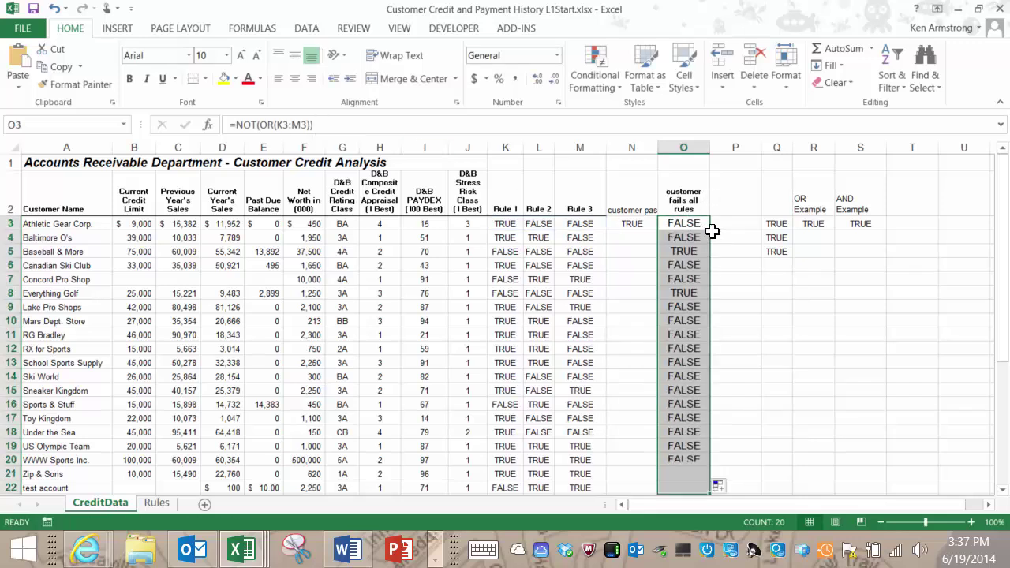
left_click(690, 316)
scroll(690, 316, "down", 3)
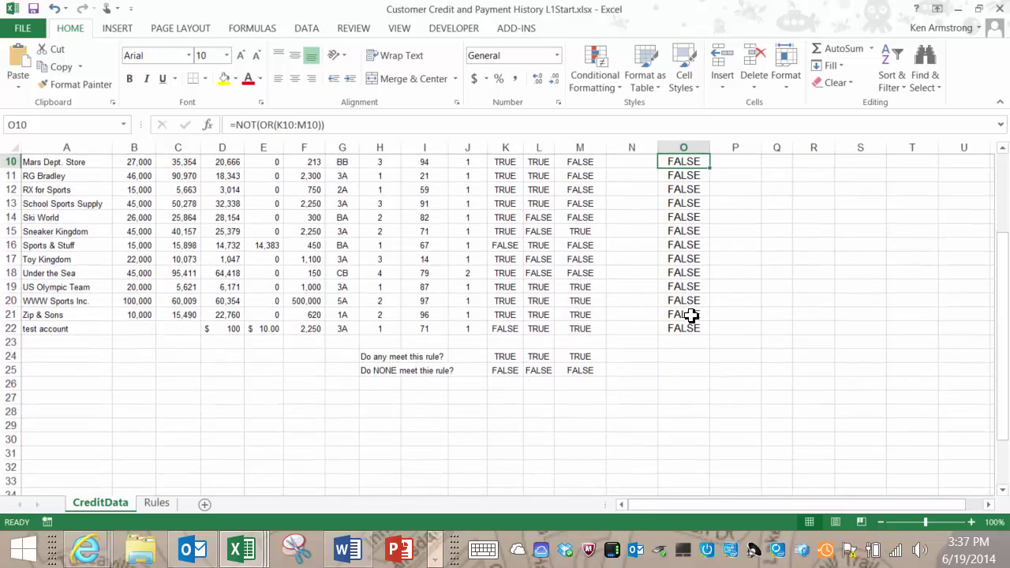
scroll(691, 316, "up", 2)
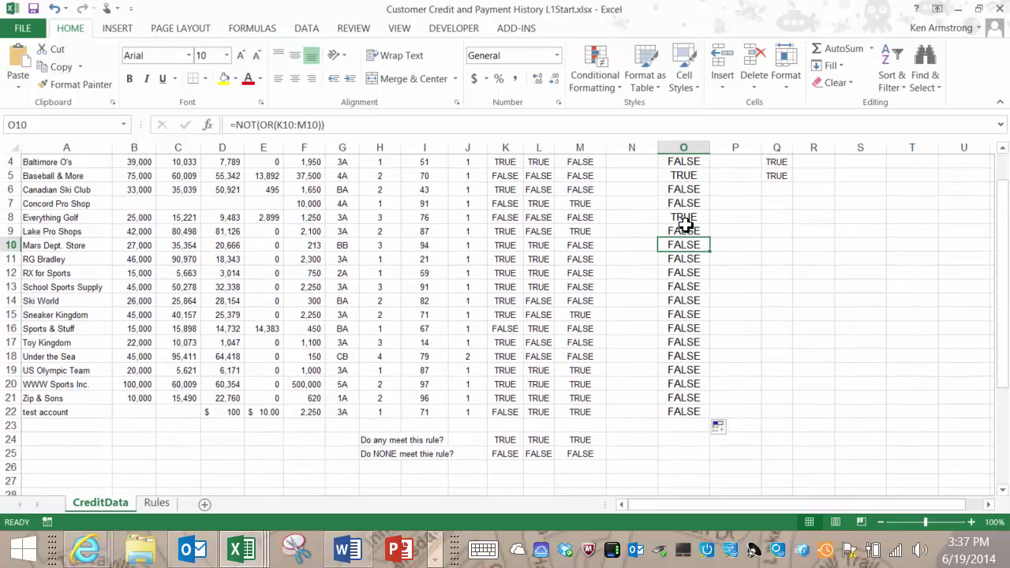
left_click(685, 225)
scroll(710, 250, "up", 1)
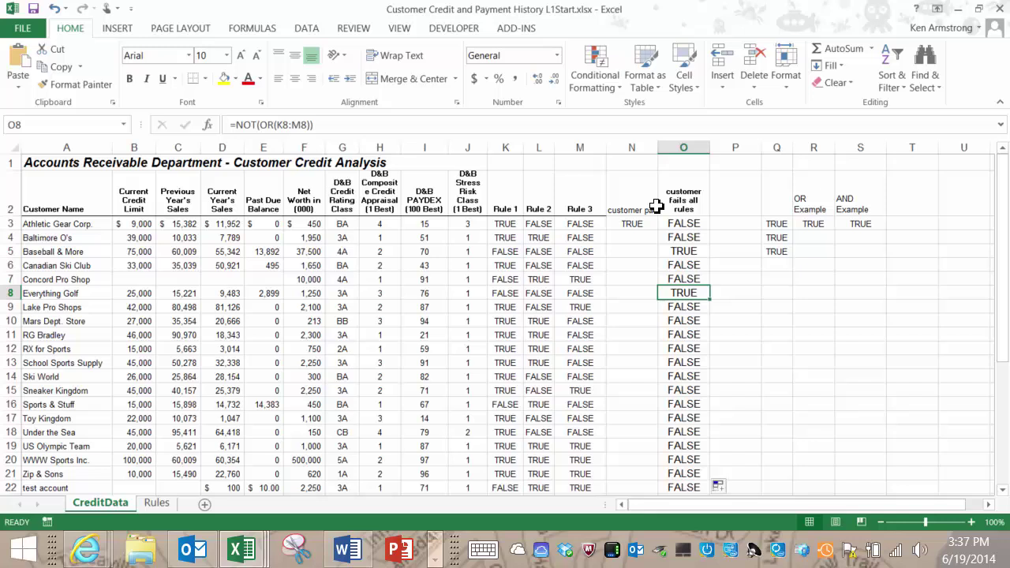
Step: Copy the Rule 3 heading's formatting from M2 onto the N2 heading with Format Painter
left_click(636, 198)
left_click(699, 198)
left_click(580, 197)
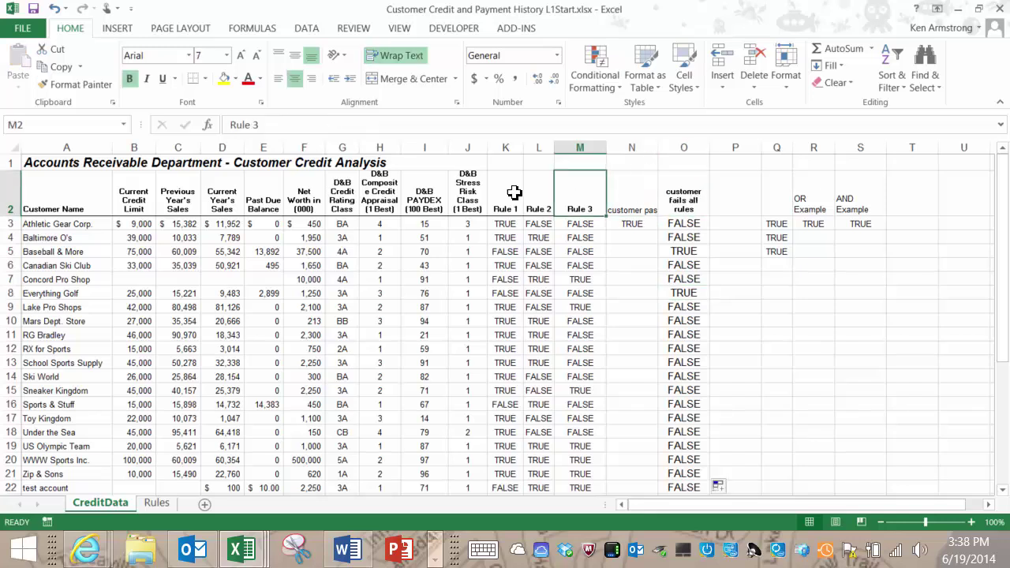
left_click(46, 84)
left_click(647, 203)
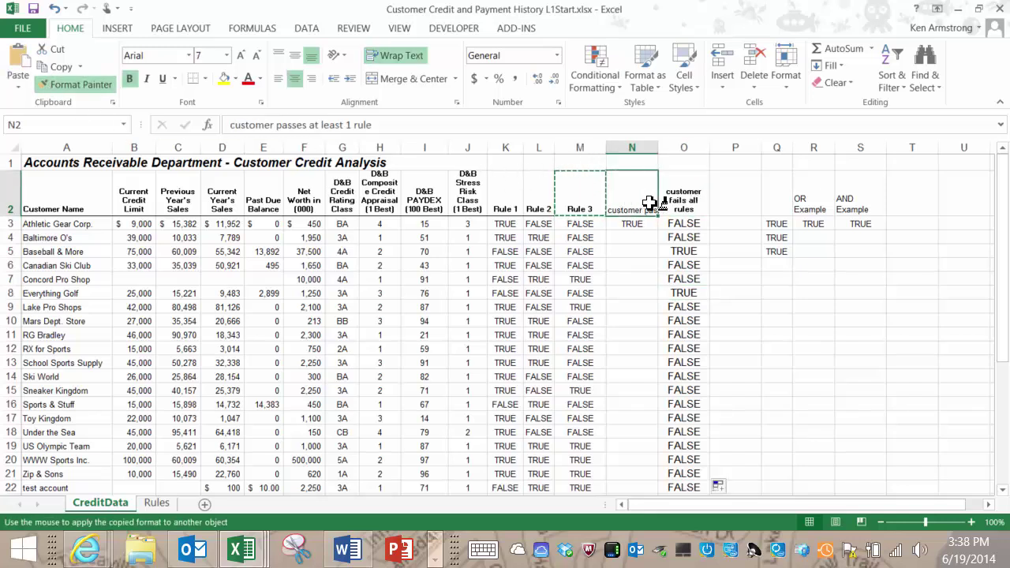